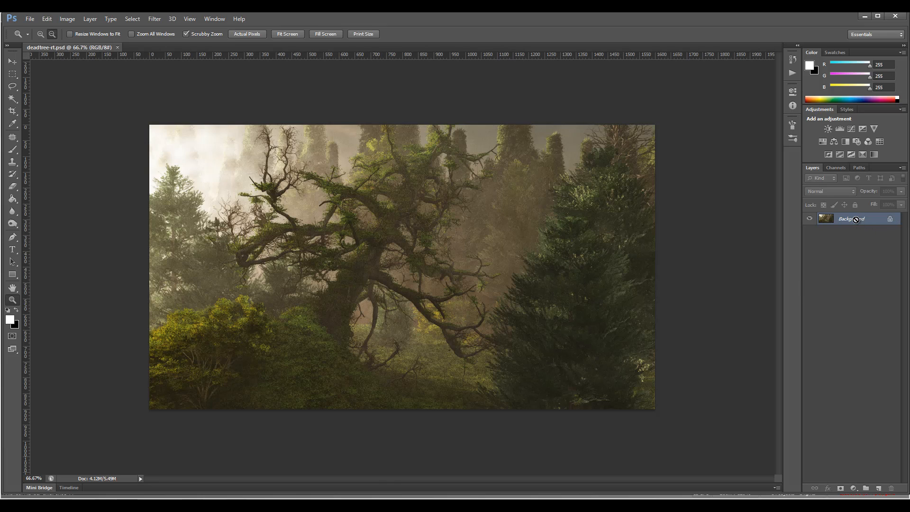
- Duplicate the Background layer twice and group the two copies together
key(ctrl+j)
key(ctrl+j)
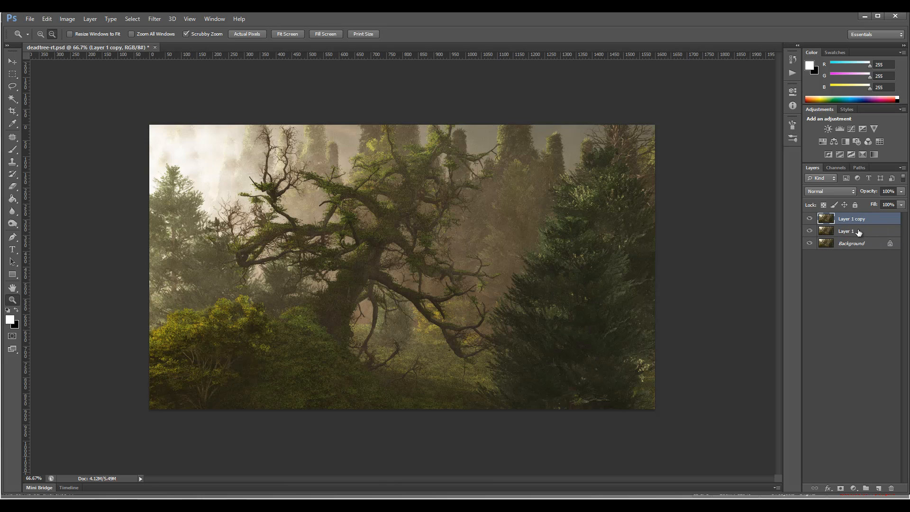
shift+click(858, 231)
key(ctrl+g)
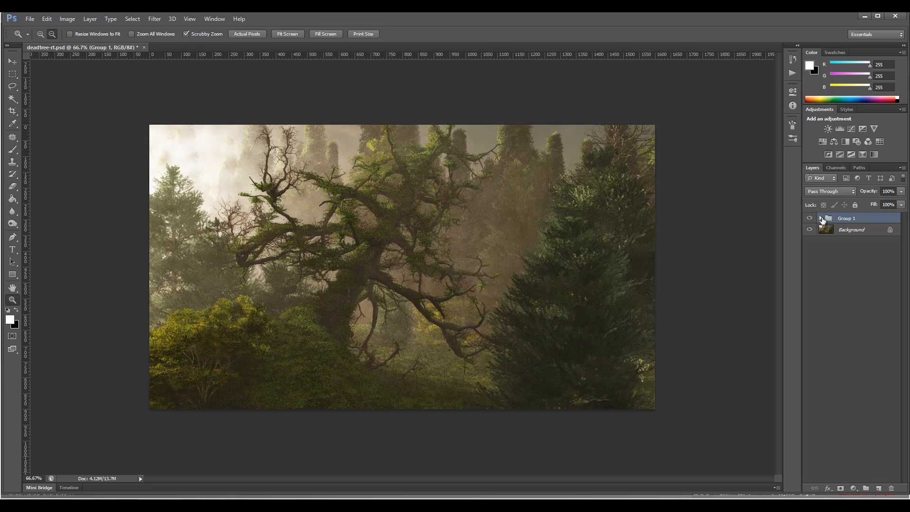
- Expand the new group and set its blend mode to Overlay
click(821, 218)
click(861, 231)
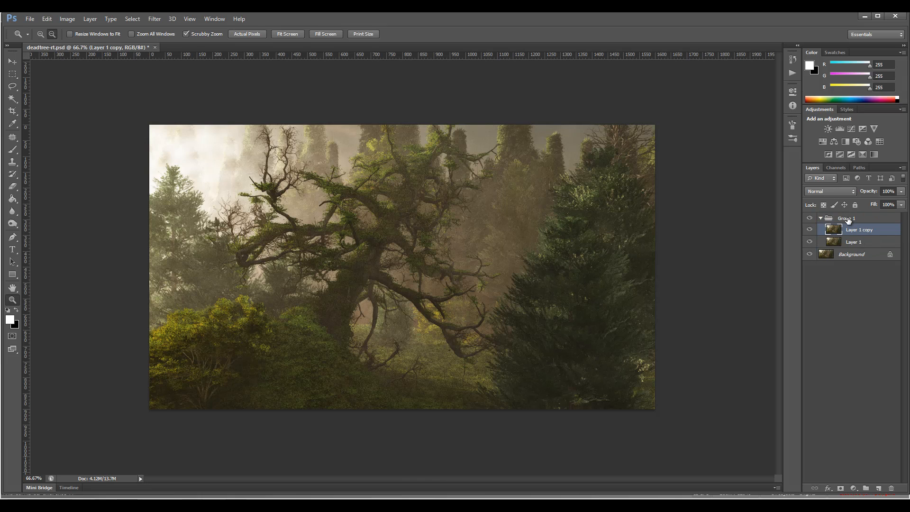
click(848, 218)
click(844, 190)
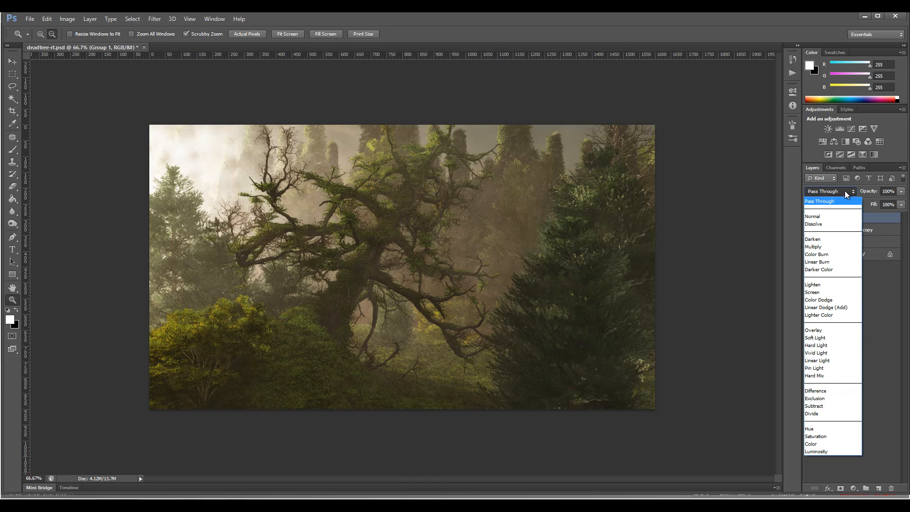
click(839, 329)
- Set the upper copy inside the group to Vivid Light and invert its colors
click(858, 231)
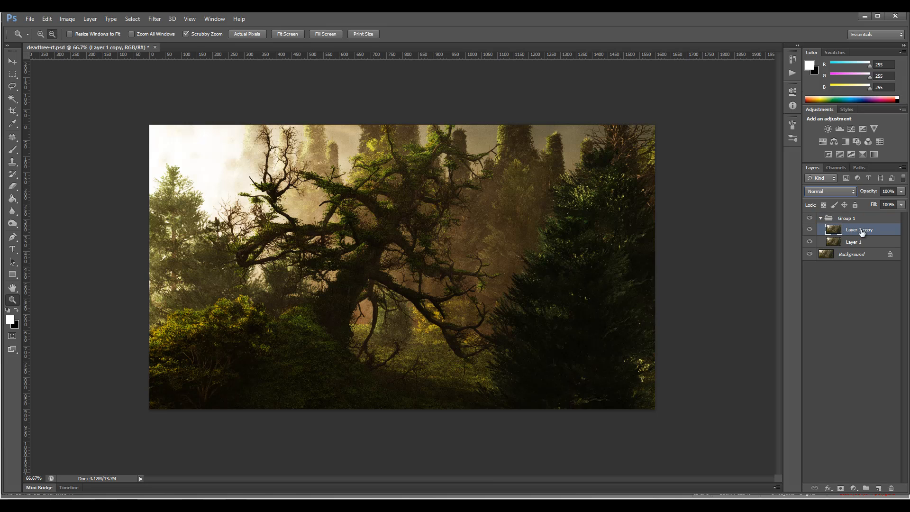
click(848, 191)
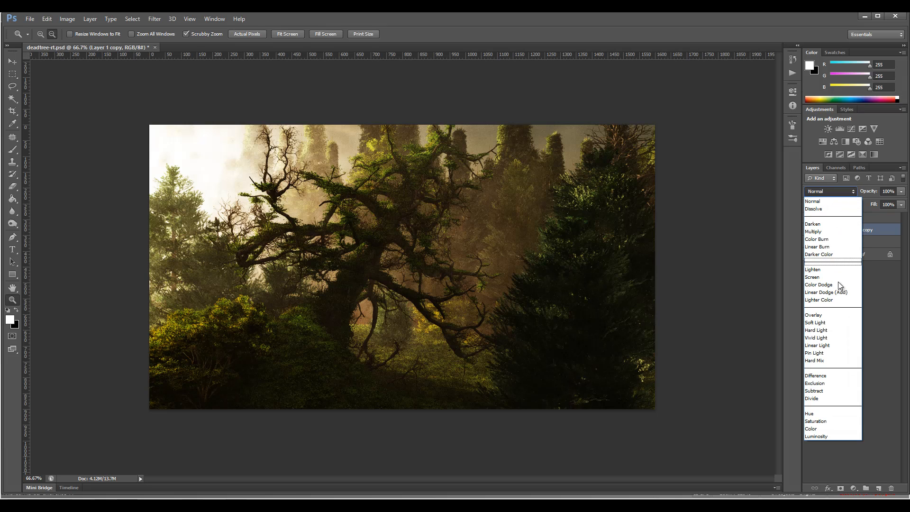
click(833, 334)
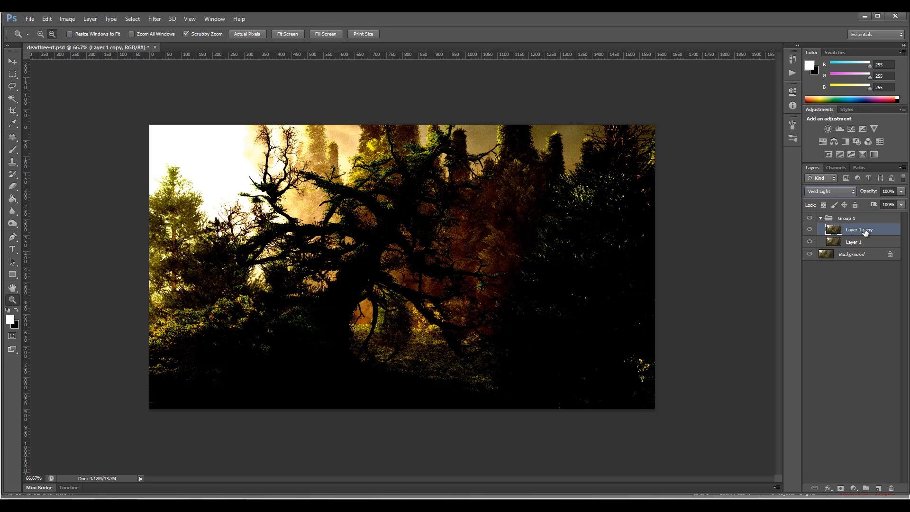
key(ctrl+i)
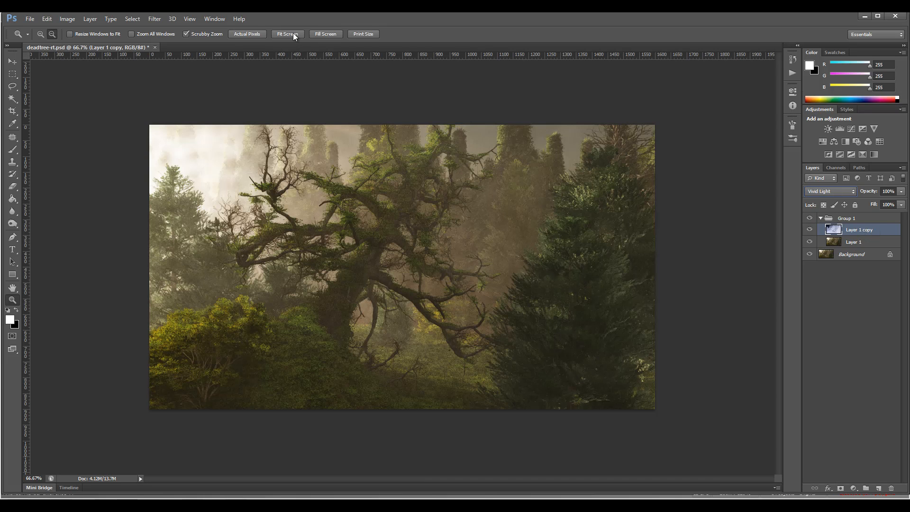
- Apply Surface Blur with a 7-pixel radius to the inverted copy, comparing with and without the preview
click(150, 19)
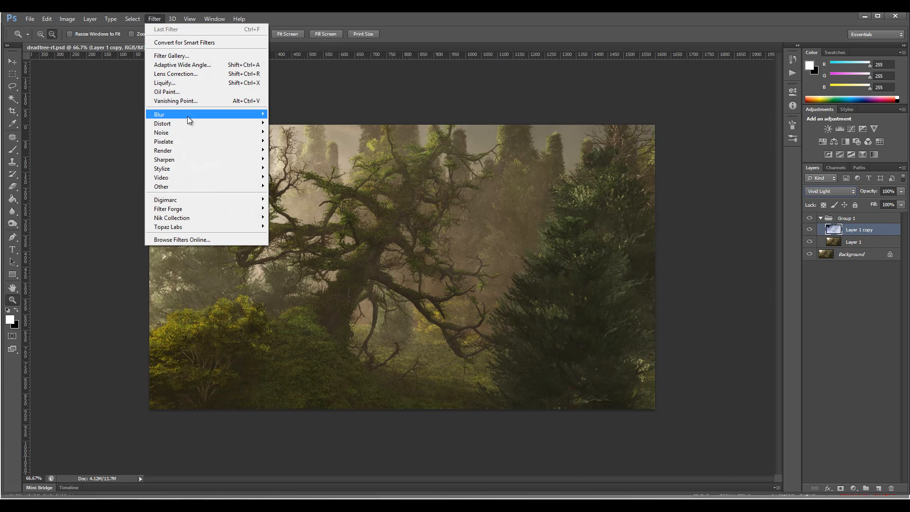
mouse_move(187, 116)
click(292, 236)
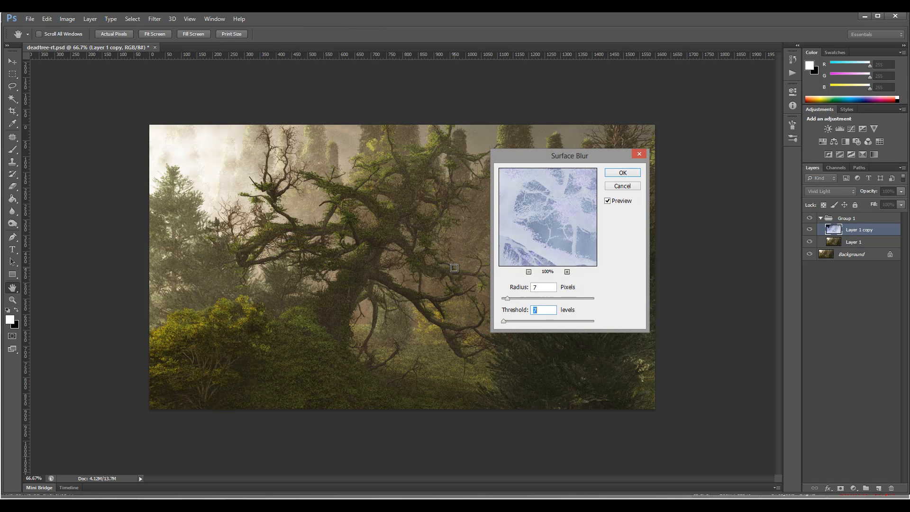
click(608, 199)
click(607, 199)
click(607, 201)
click(618, 176)
key(alt+space)
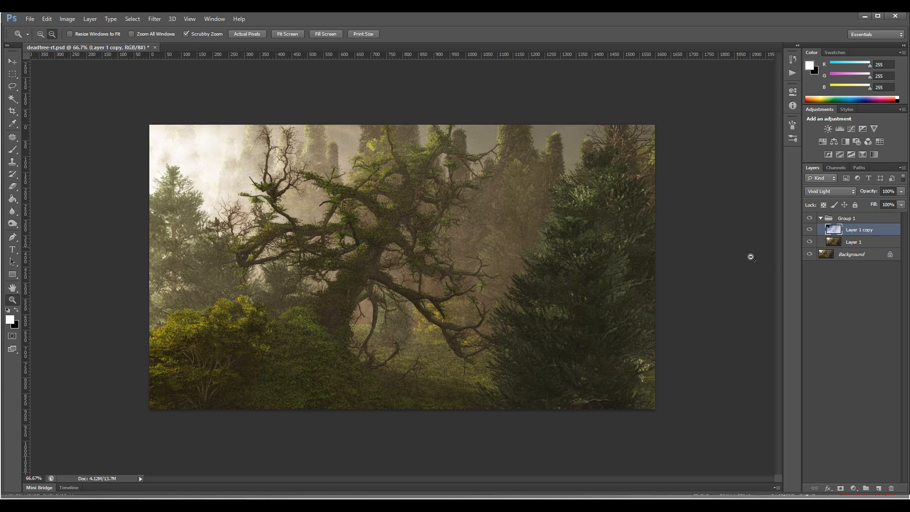
- Collapse the group, add a layer mask to it and fill the mask with black
click(820, 218)
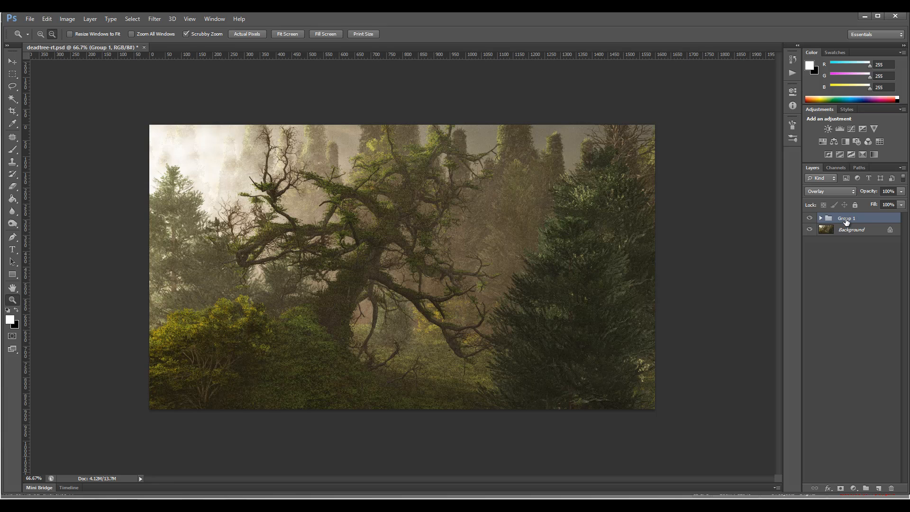
click(841, 488)
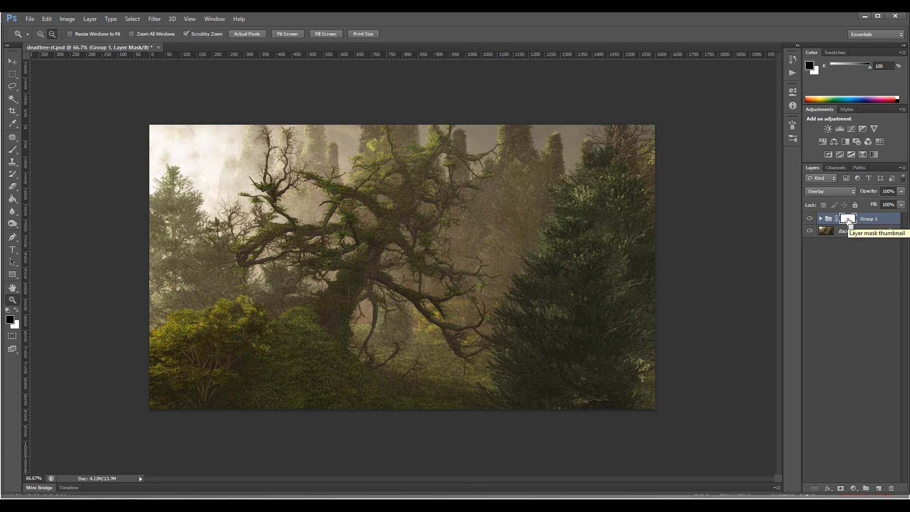
key(alt+BackSpace)
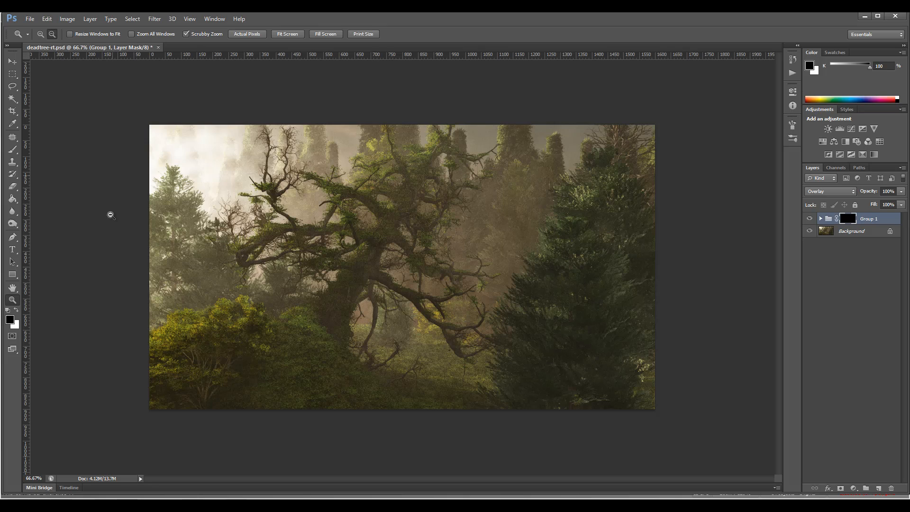
- Paint white on the group's mask over the gnarled tree with a 70 px brush at 70% opacity to reveal the sharpening
click(18, 314)
click(12, 149)
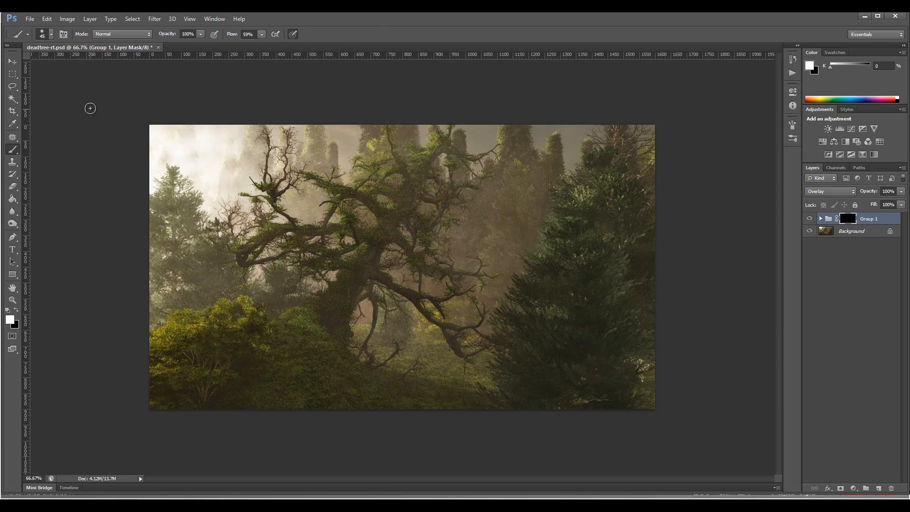
key(bracketright)
key(bracketright)
key(bracketright)
mouse_move(290, 320)
mouse_down()
mouse_move(345, 272)
mouse_move(323, 362)
mouse_move(358, 245)
mouse_move(332, 267)
mouse_move(363, 243)
mouse_move(273, 227)
mouse_move(369, 226)
mouse_move(343, 180)
mouse_up()
mouse_move(410, 180)
mouse_down()
mouse_move(401, 204)
mouse_move(412, 177)
mouse_move(395, 149)
mouse_move(431, 152)
mouse_move(408, 192)
mouse_move(422, 315)
mouse_move(375, 272)
mouse_move(387, 281)
mouse_move(360, 300)
mouse_move(364, 333)
mouse_move(349, 360)
mouse_move(365, 391)
mouse_move(332, 369)
mouse_move(363, 399)
mouse_move(334, 372)
mouse_move(407, 366)
mouse_move(438, 380)
mouse_up()
- Stamp all visible layers into a new layer at the top and set its blend mode to Overlay
key(ctrl+shift+alt+e)
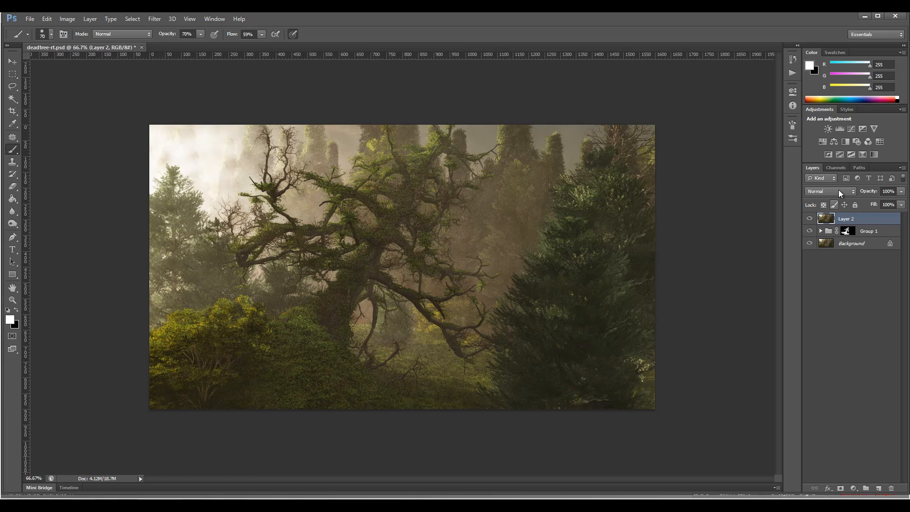
click(839, 191)
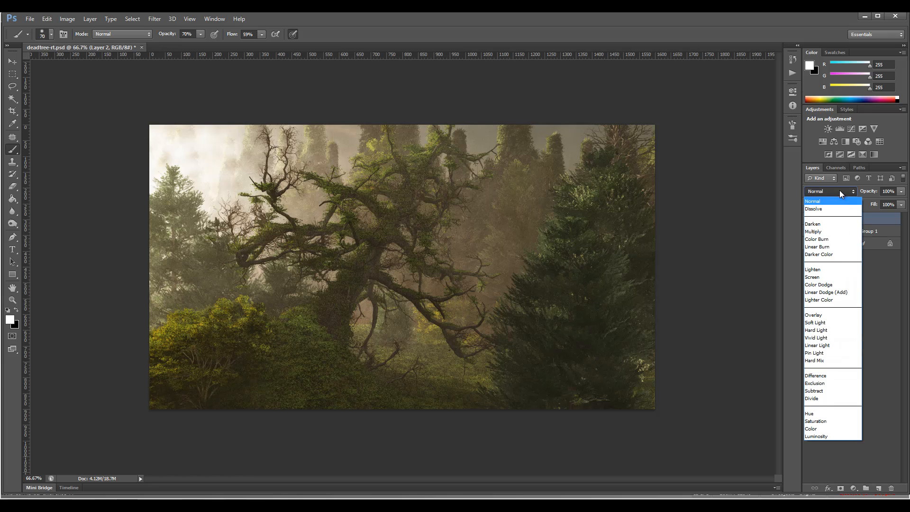
click(834, 316)
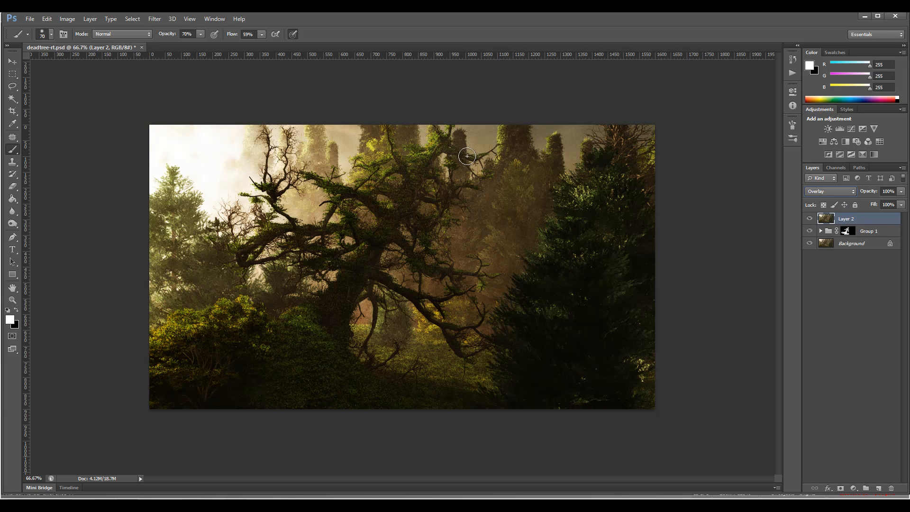
- Apply a High Pass filter with a 1.0-pixel radius to the stamped layer, comparing the preview on and off
click(154, 19)
mouse_move(241, 190)
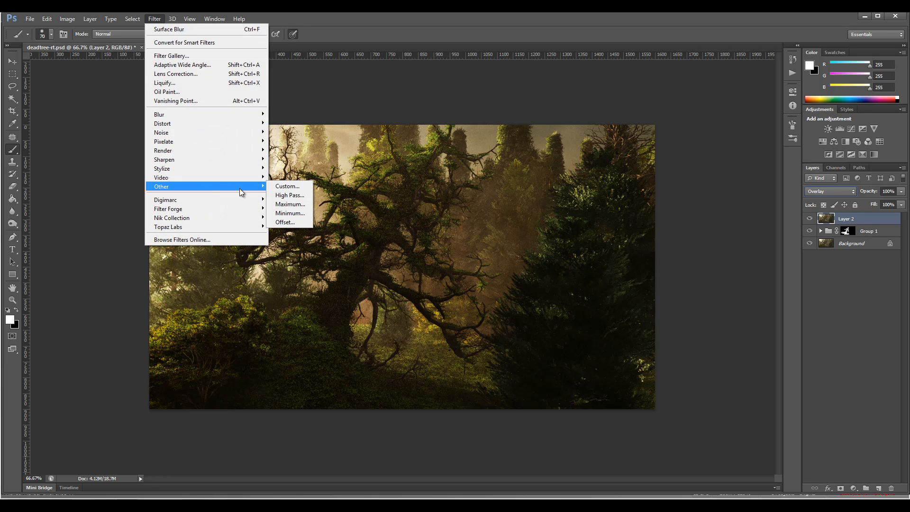
click(290, 195)
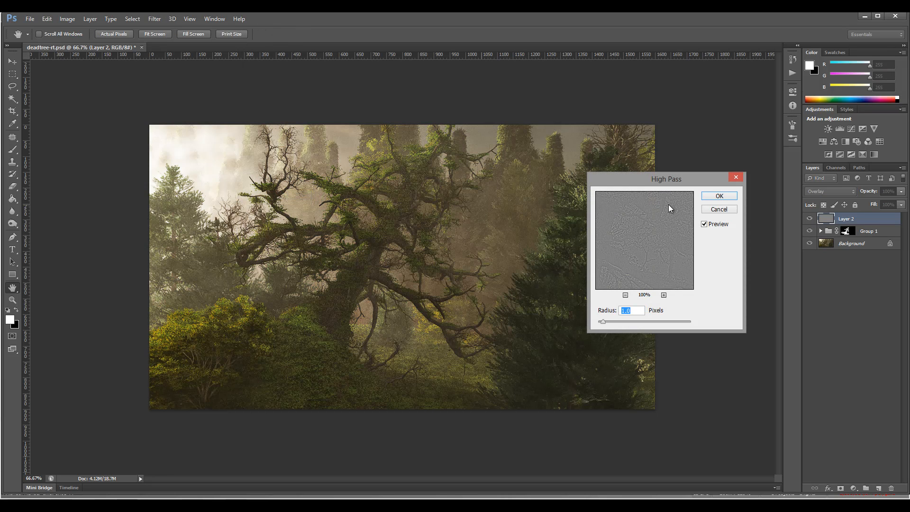
click(705, 225)
click(705, 225)
click(718, 197)
- Toggle the High Pass layer's visibility repeatedly to compare the image with and without its sharpening
click(810, 219)
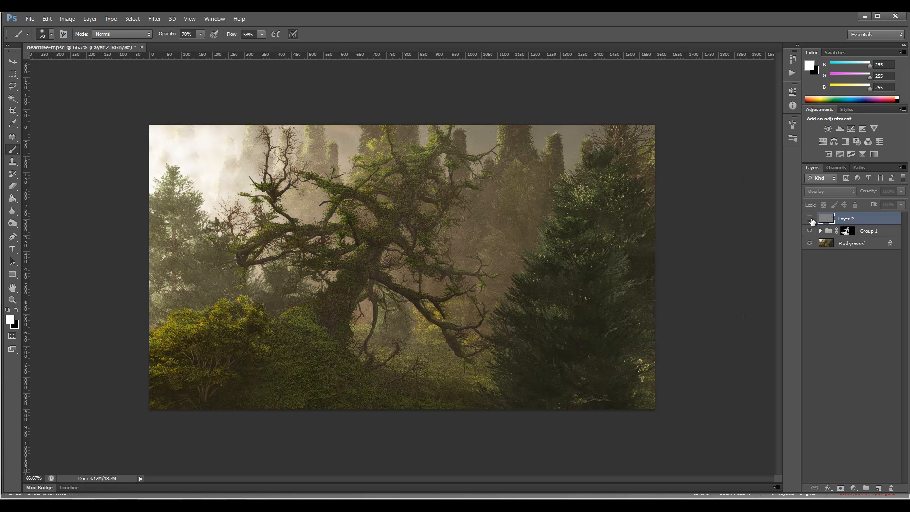
click(810, 219)
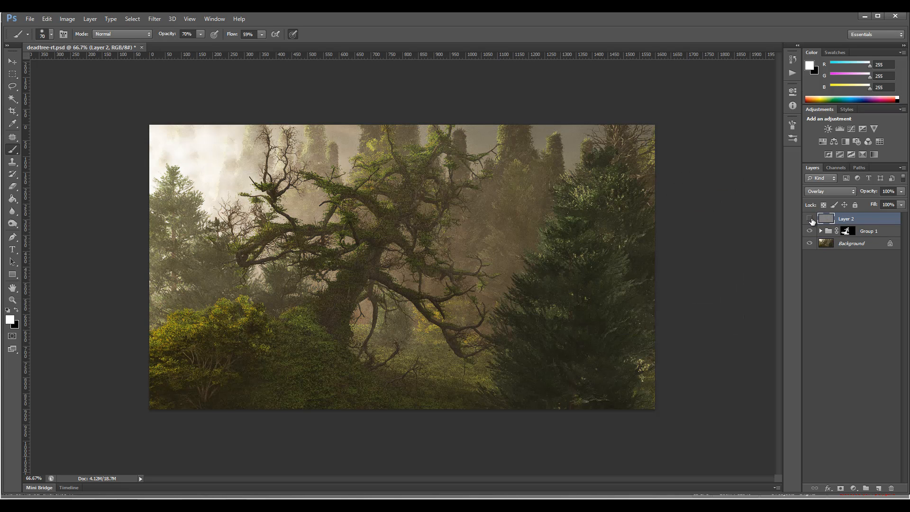
click(810, 219)
click(810, 219)
click(811, 221)
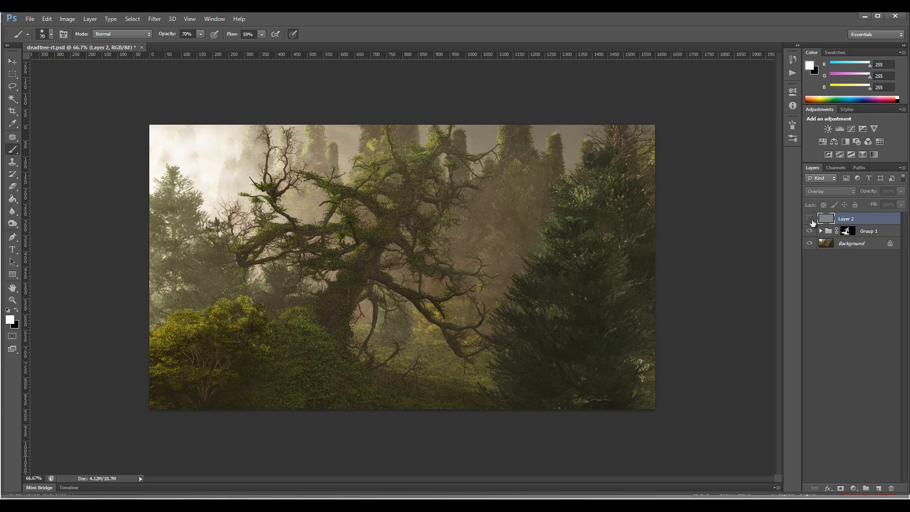
click(811, 220)
click(810, 220)
click(811, 220)
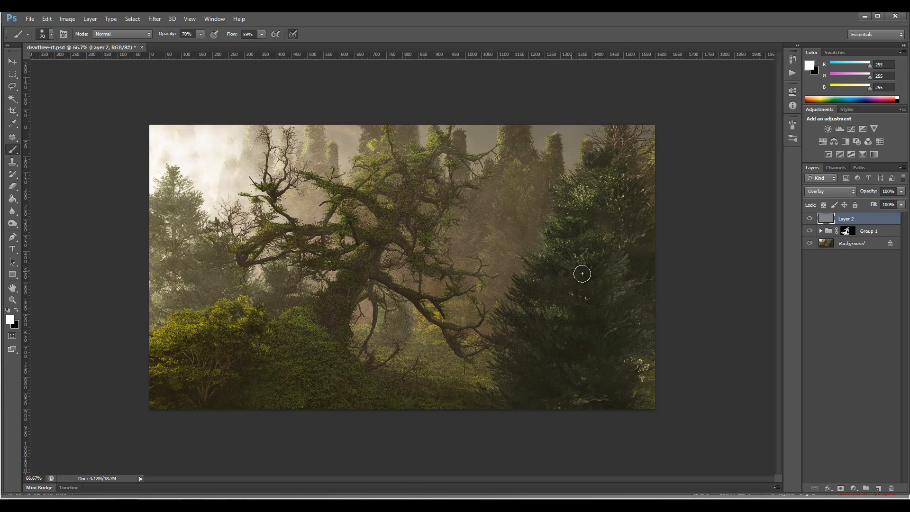
- Add a mask to the High Pass layer, paint black with a 175 px brush over the large right-hand conifer, and compare the result
click(840, 492)
click(18, 311)
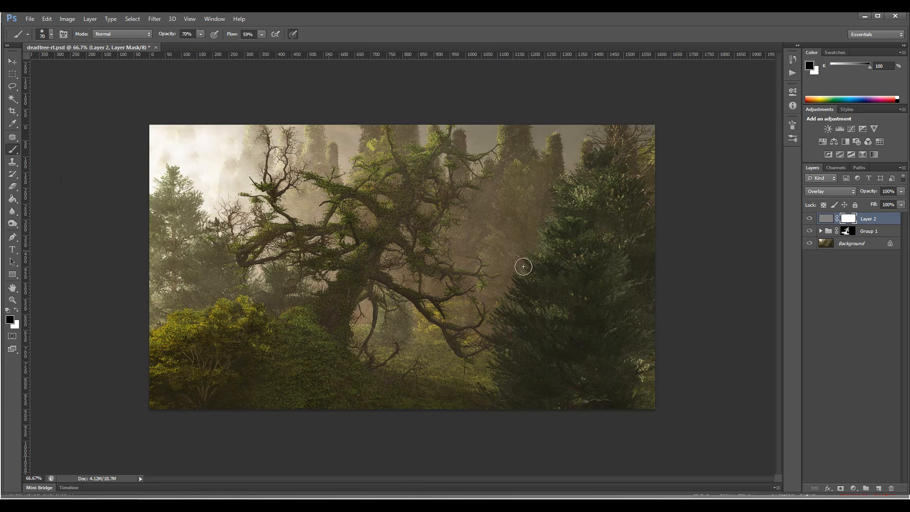
key(bracketright)
key(bracketright)
key(bracketright)
key(bracketright)
key(bracketright)
key(bracketright)
click(810, 219)
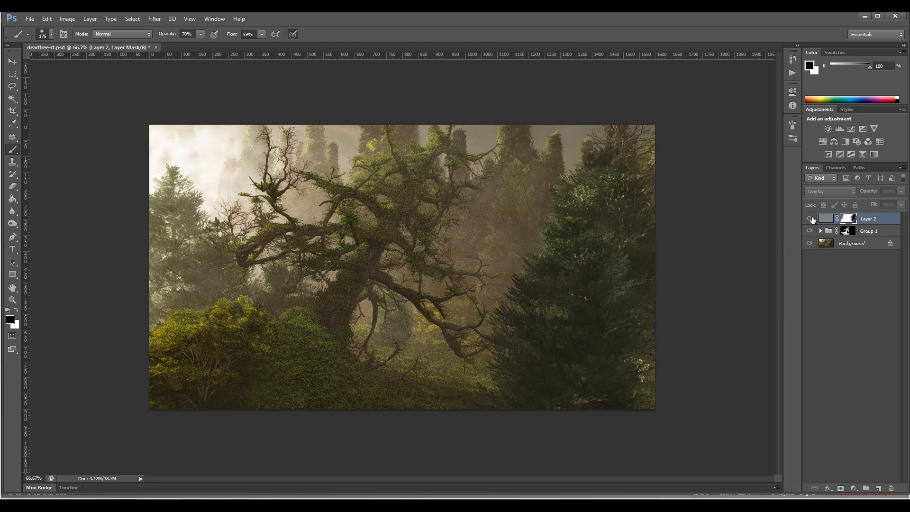
click(810, 219)
click(811, 219)
click(810, 218)
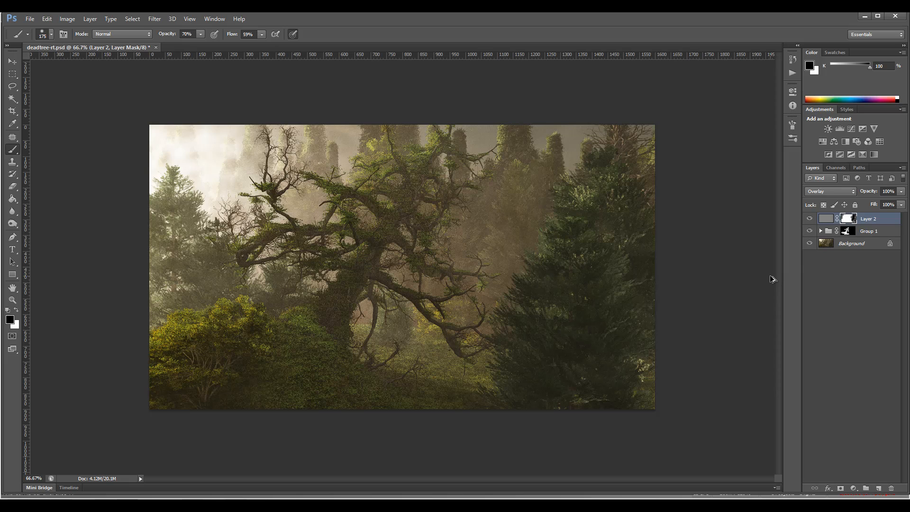
- Merge a copy of everything visible onto a new layer above the masked High Pass layer and blend it as Overlay
key(ctrl+shift+alt+e)
key(x)
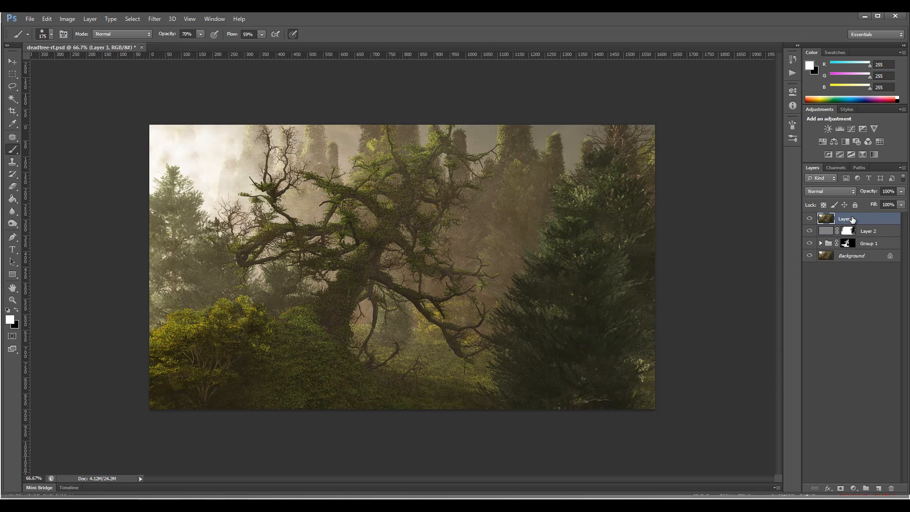
click(854, 193)
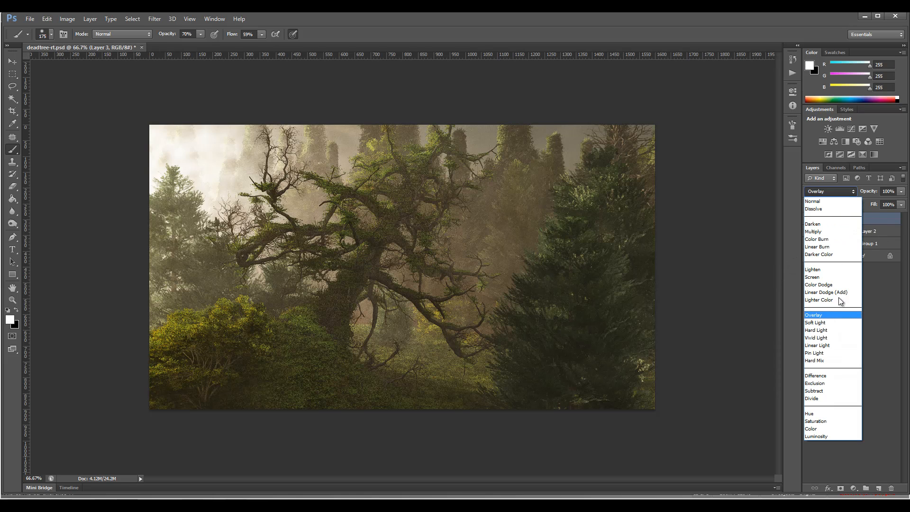
click(838, 311)
- Try a Black and White adjustment on the topmost stamped layer with Reds at 231% and adjusted Yellows
click(67, 19)
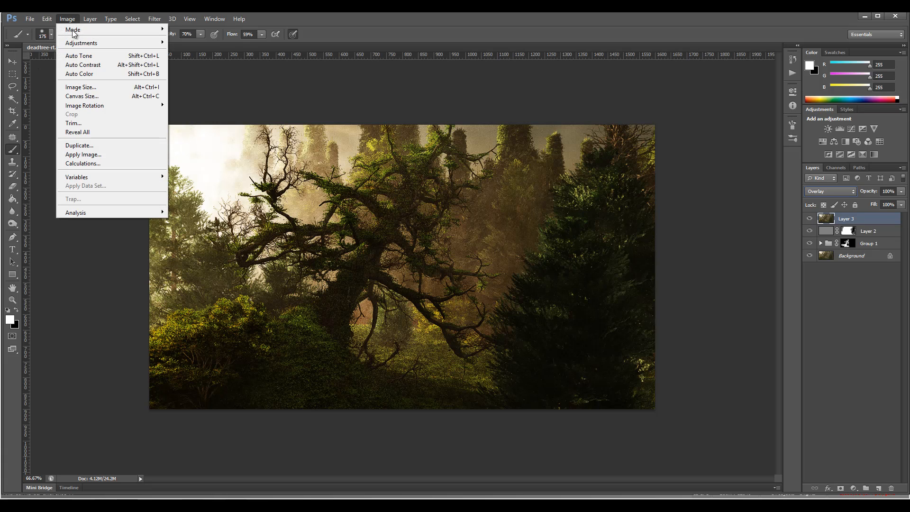
mouse_move(75, 42)
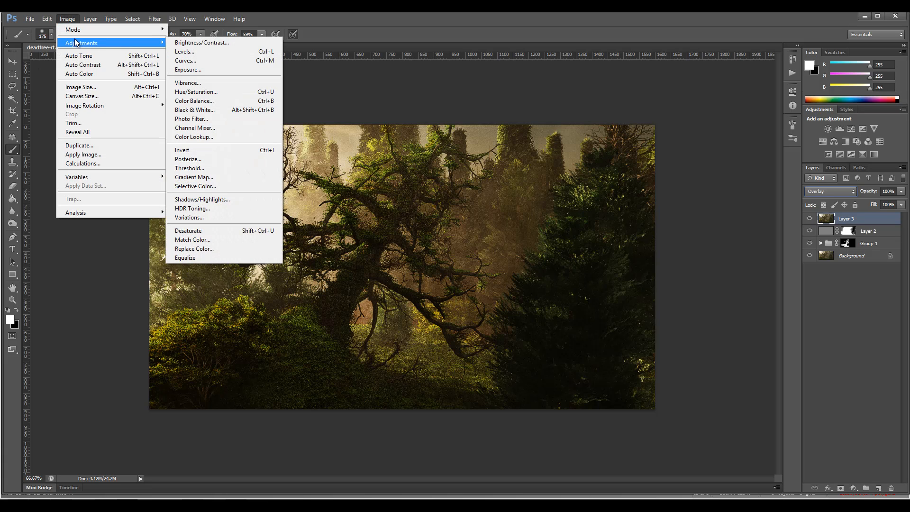
click(220, 114)
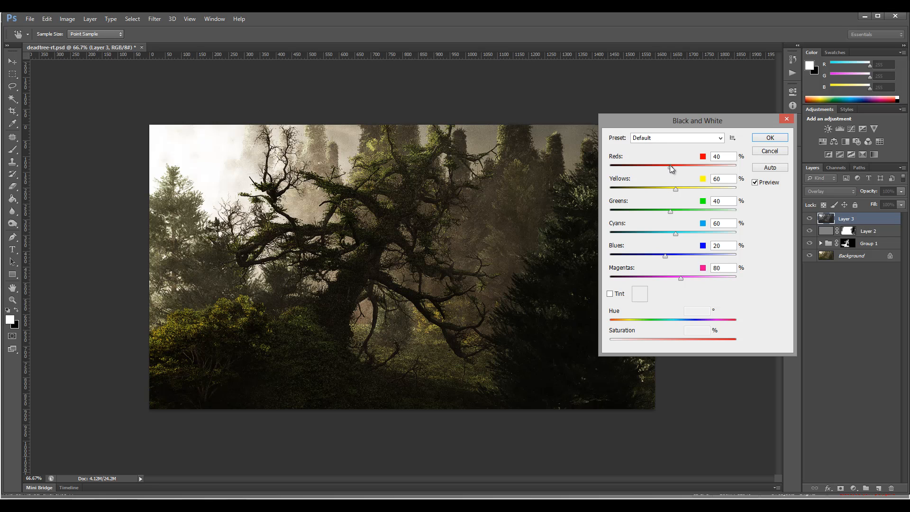
drag(670, 165, 719, 169)
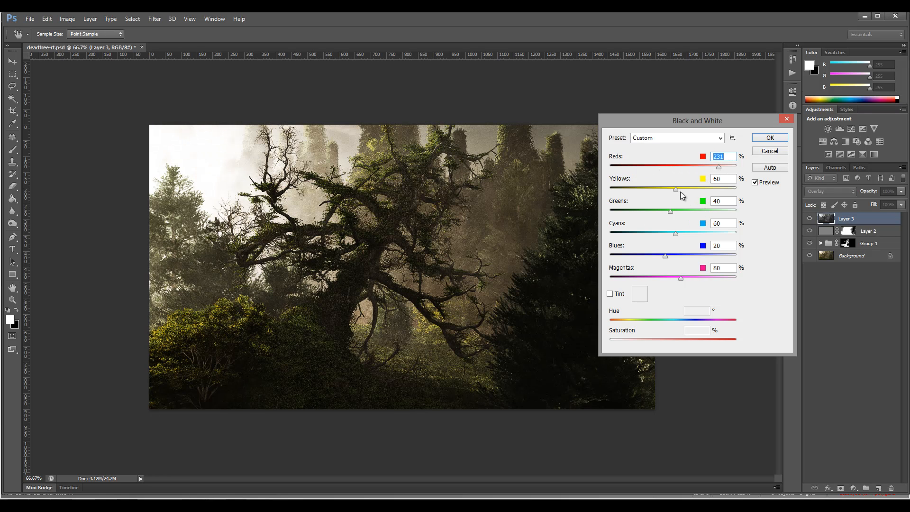
drag(676, 189, 657, 276)
click(771, 138)
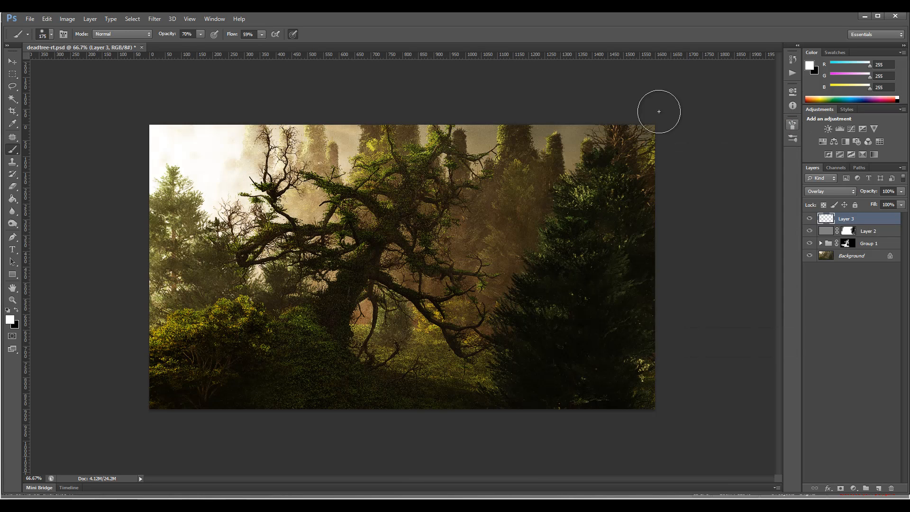
- Apply a Shadows/Highlights adjustment to the topmost Overlay layer with Shadows and Highlights amounts both at 79%
click(68, 19)
mouse_move(97, 44)
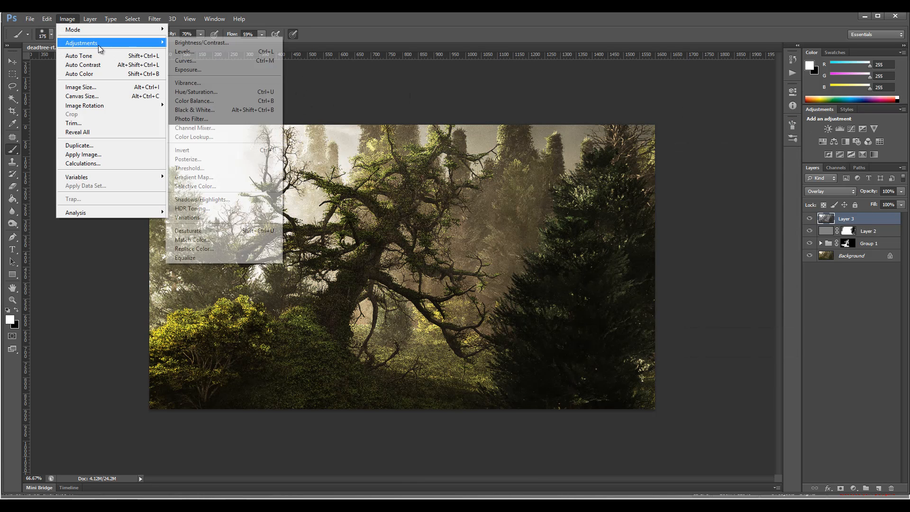
click(224, 201)
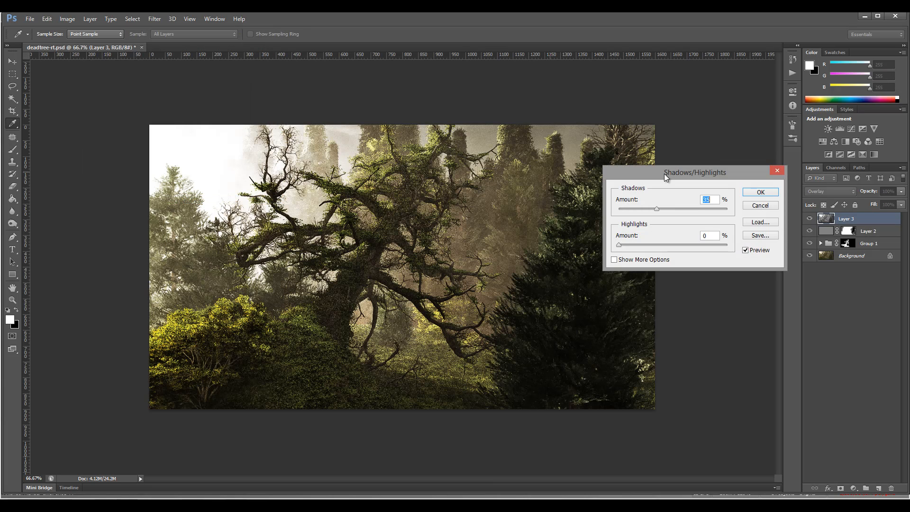
drag(658, 213, 617, 213)
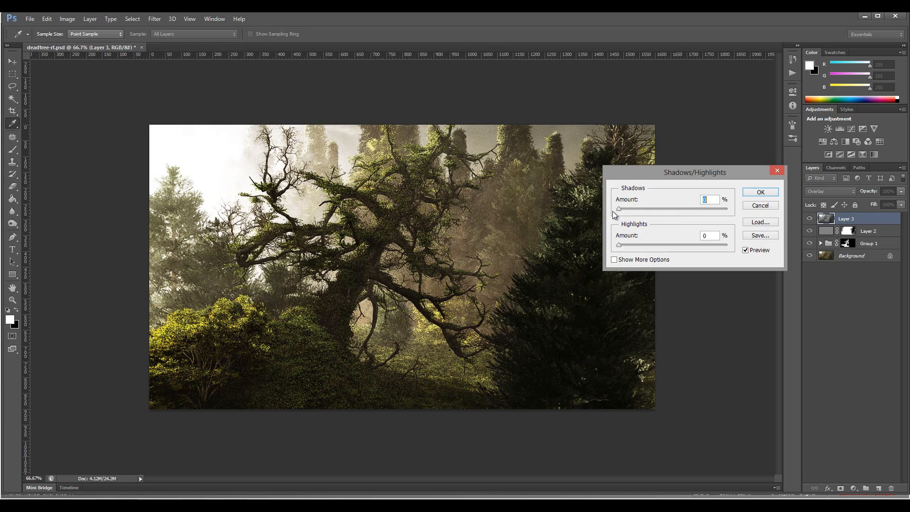
drag(644, 206, 706, 214)
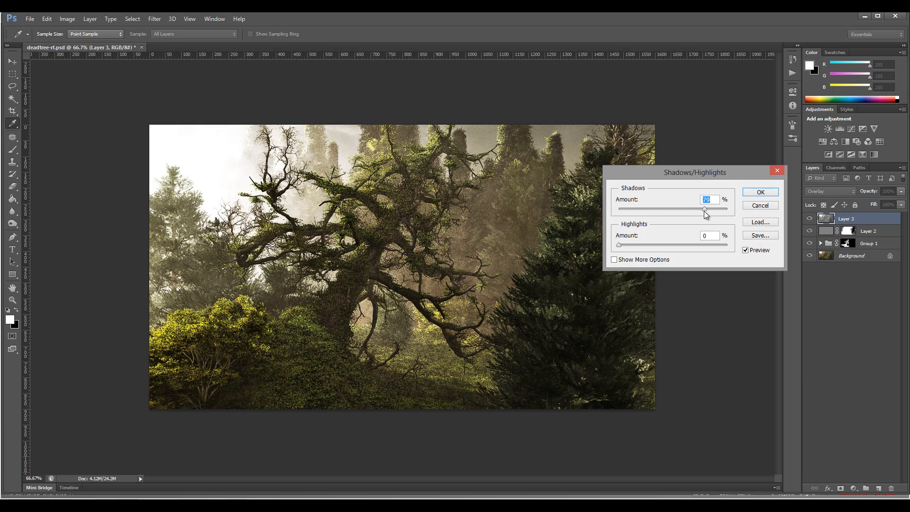
drag(619, 246, 704, 247)
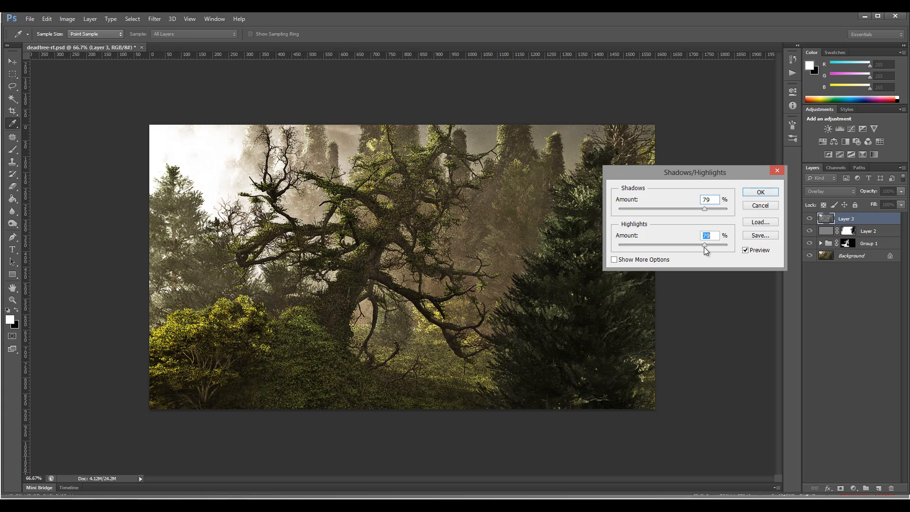
click(760, 192)
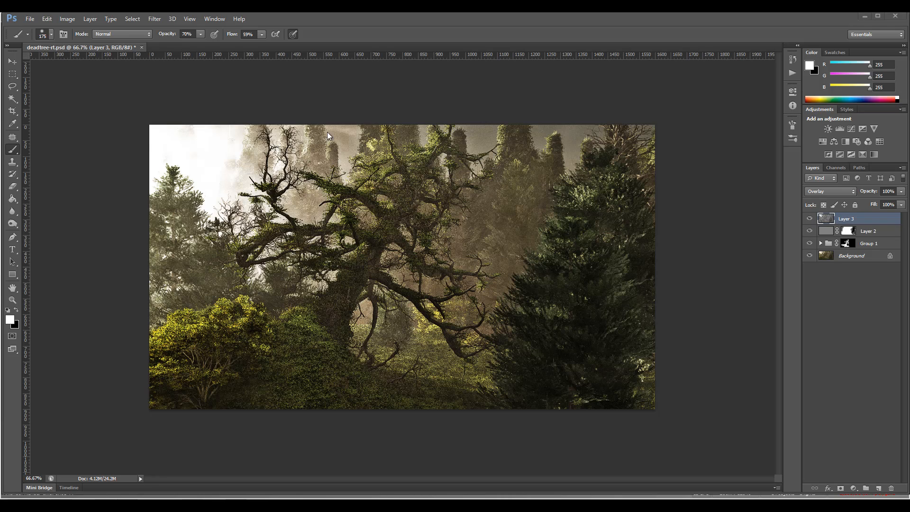
click(154, 19)
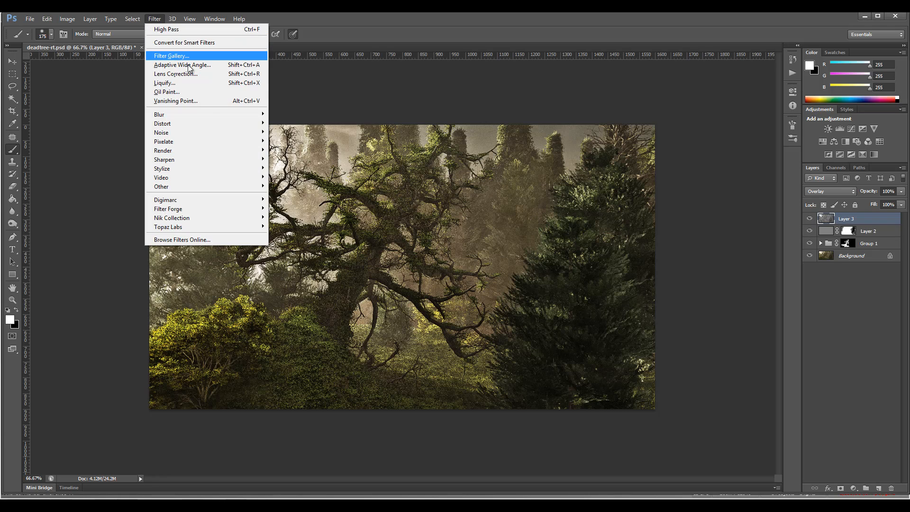
mouse_move(206, 116)
click(313, 182)
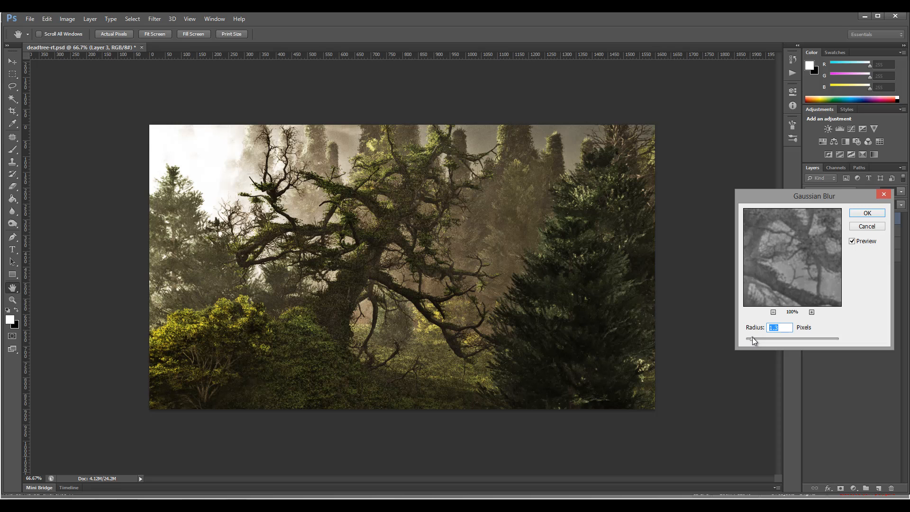
click(853, 241)
click(852, 241)
click(852, 240)
click(875, 226)
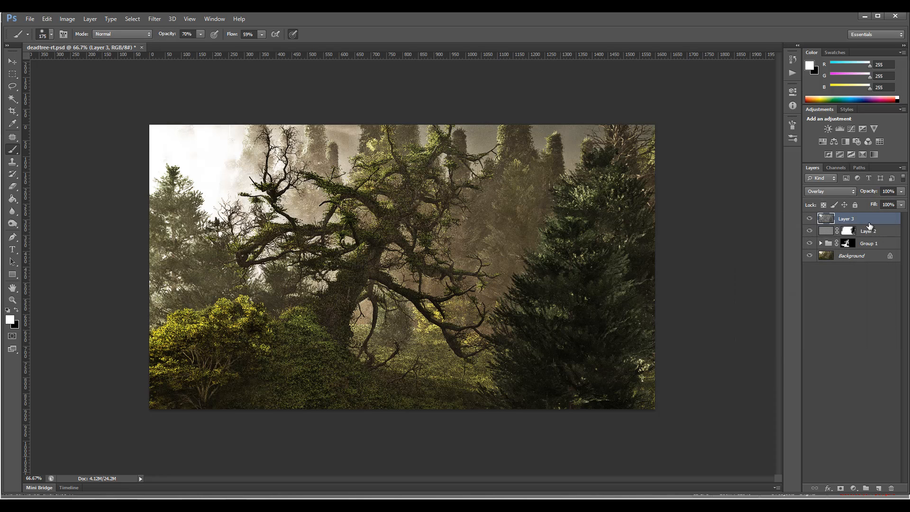
- Reduce the fill of the topmost Overlay layer to 36%
click(900, 206)
mouse_move(854, 215)
mouse_down()
mouse_move(900, 215)
mouse_move(859, 216)
mouse_up()
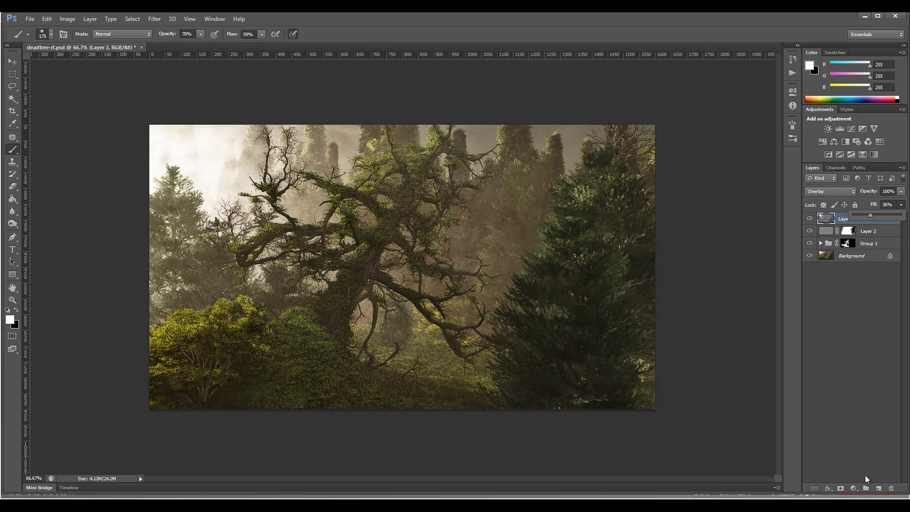
click(854, 488)
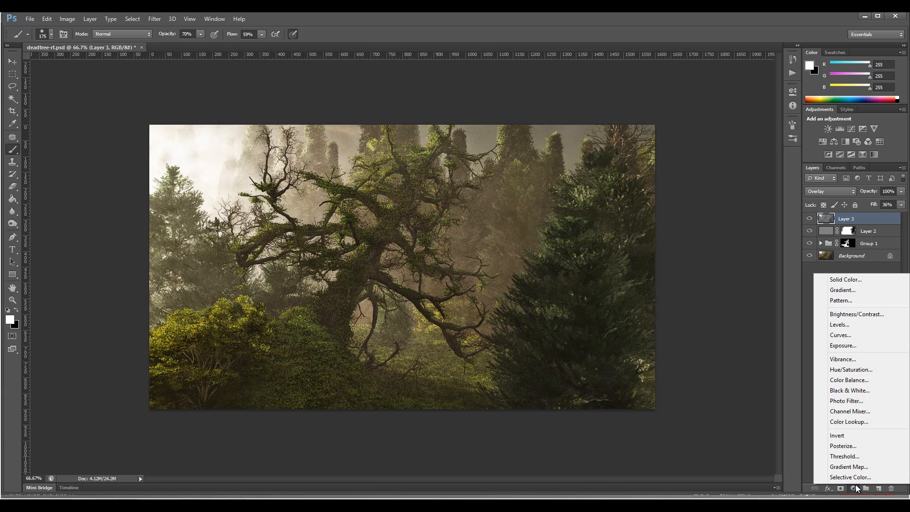
click(803, 268)
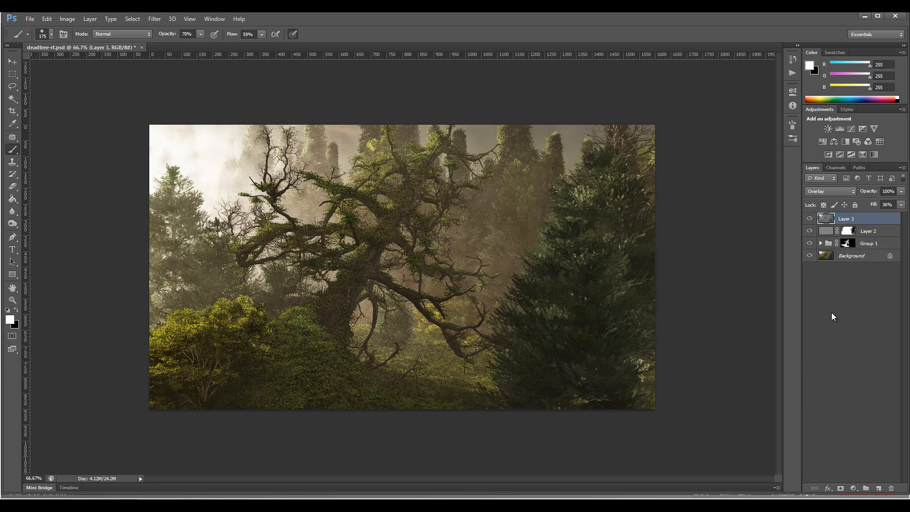
- Merge a copy of everything visible onto a new top layer and open it in Filter Forge, checking for updates
key(ctrl+shift+alt+e)
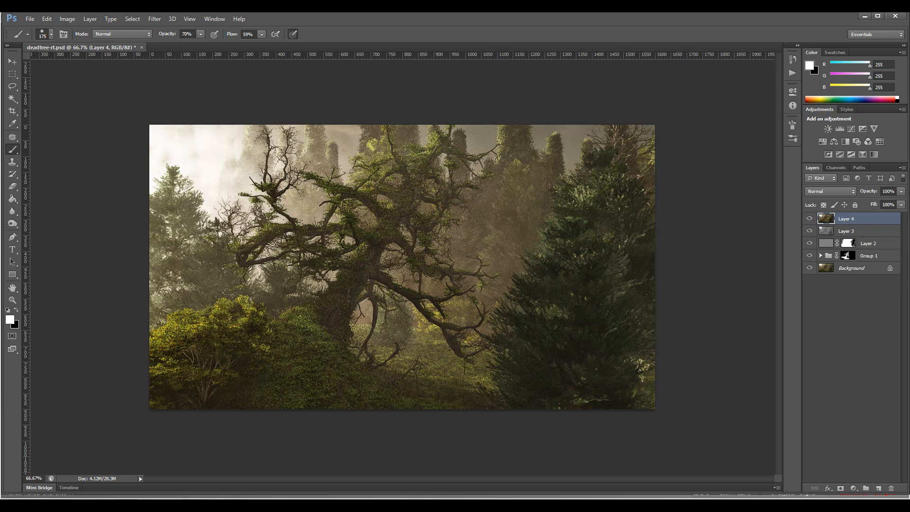
click(154, 18)
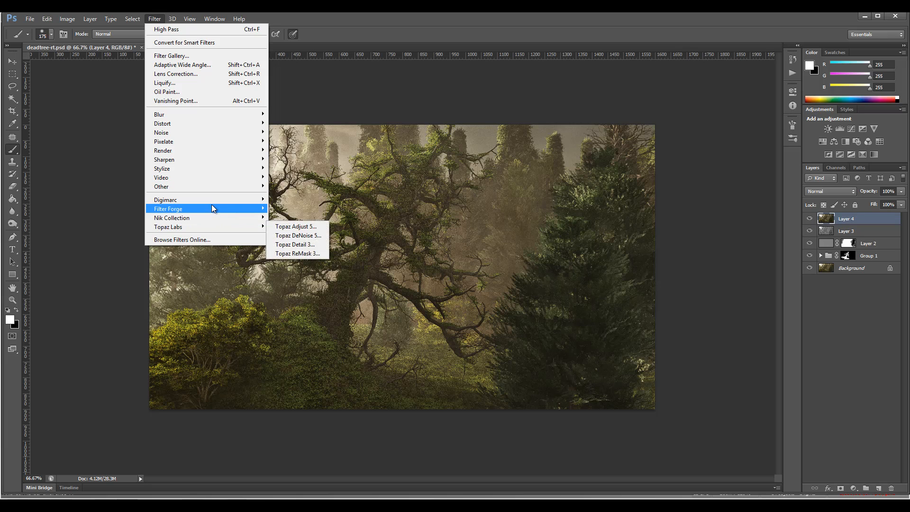
click(294, 209)
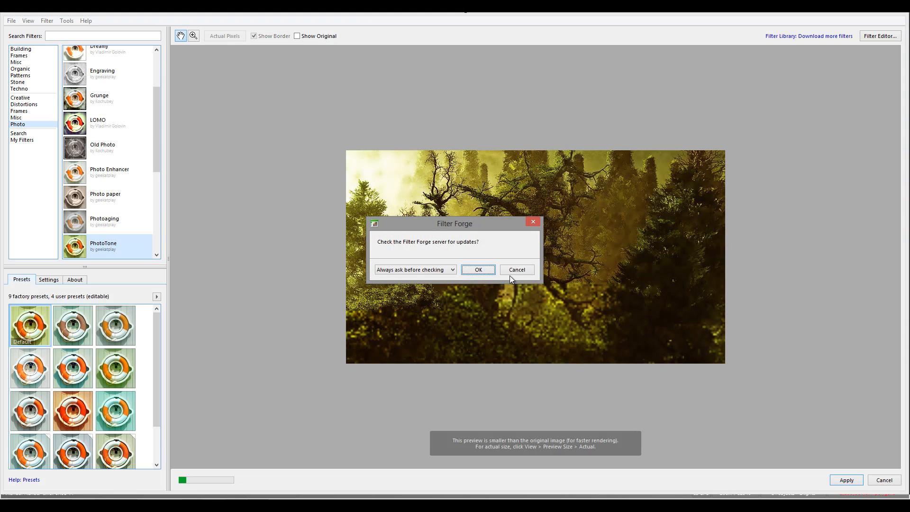
click(476, 270)
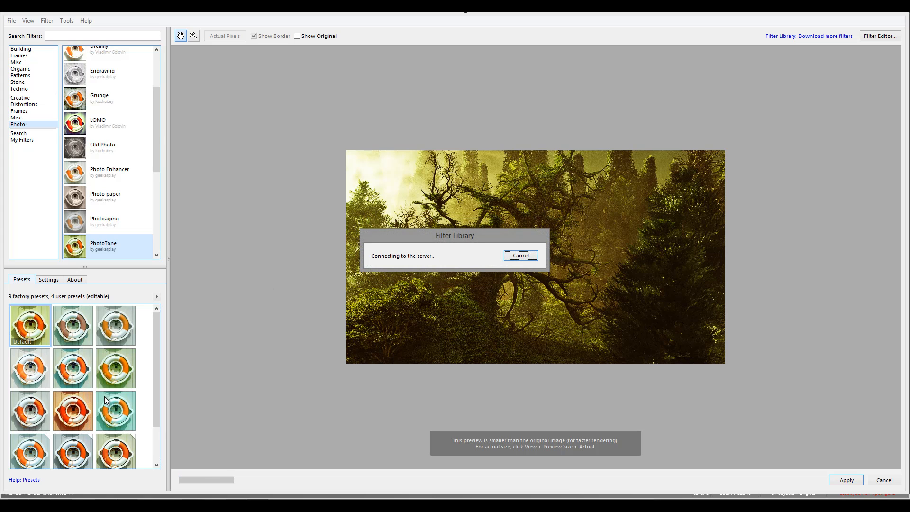
- Try the last two PhotoTone presets and keep the final one in the list
drag(157, 356, 156, 391)
click(115, 409)
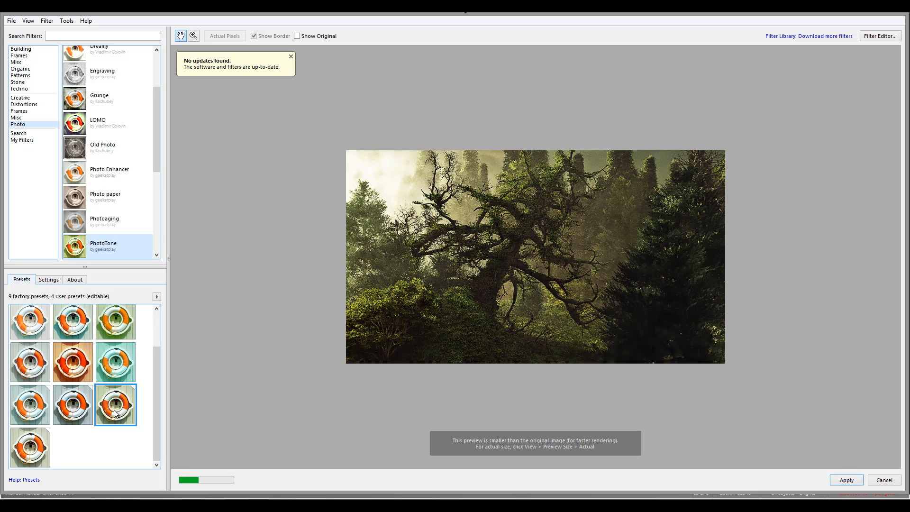
click(32, 452)
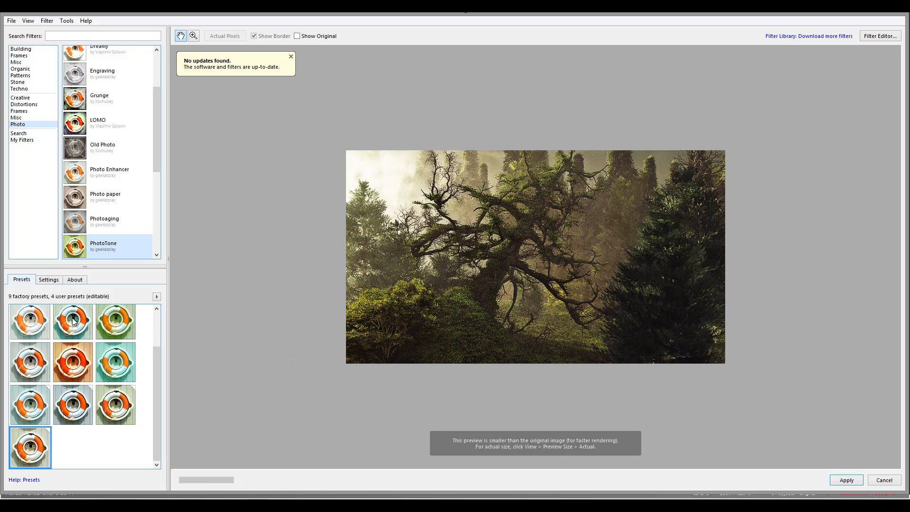
- Set PhotoTone's Red to 56, Green to 51, Blue to 56 and B Cycle to 19, and apply the filter
click(53, 280)
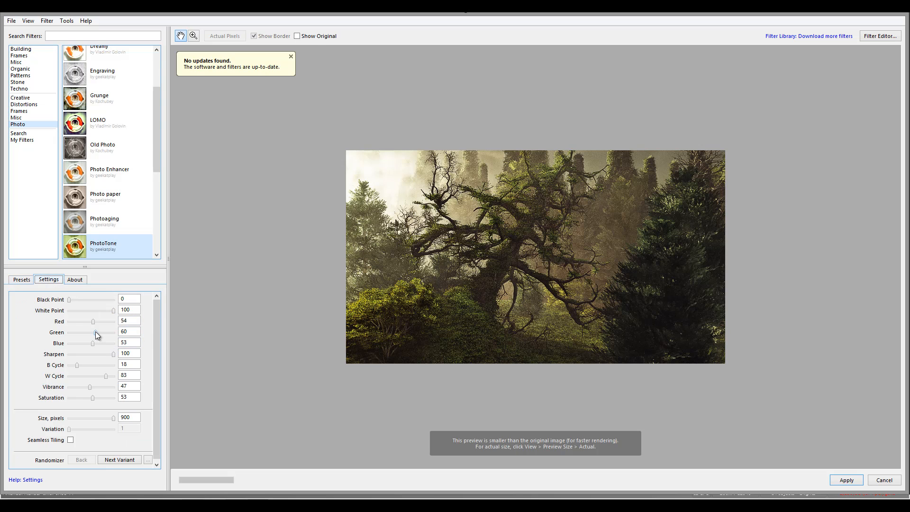
drag(95, 331, 78, 365)
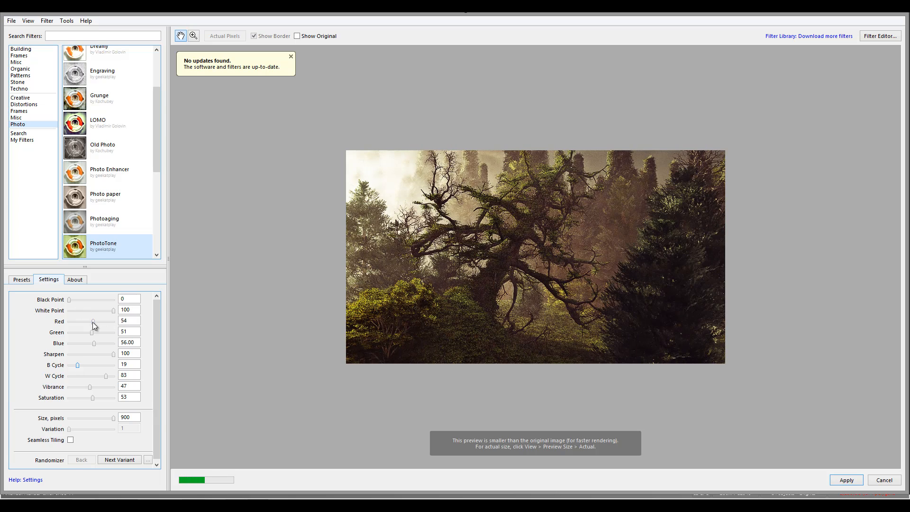
mouse_move(92, 322)
mouse_down()
mouse_move(86, 326)
mouse_move(93, 322)
mouse_up()
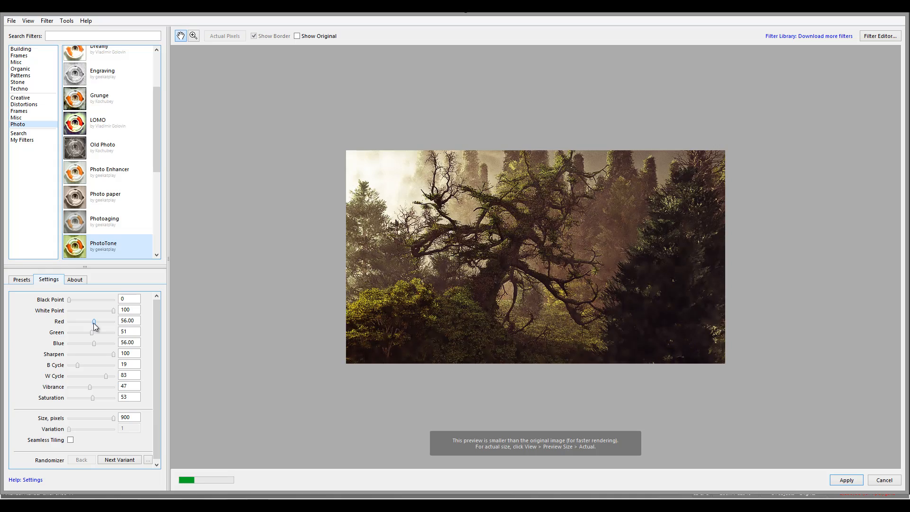
click(850, 476)
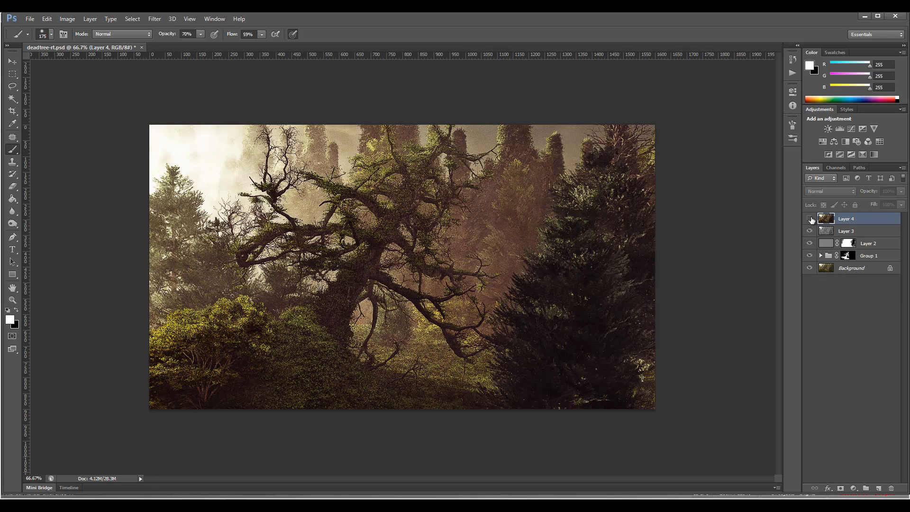
- Compare the image with and without the PhotoTone-filtered layer, and reduce that layer's fill to 51%
click(810, 219)
click(810, 219)
click(810, 219)
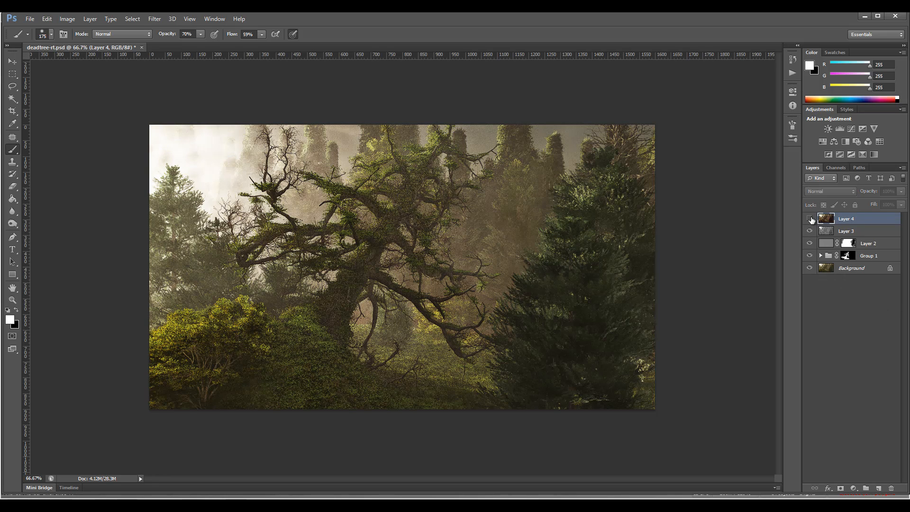
click(810, 218)
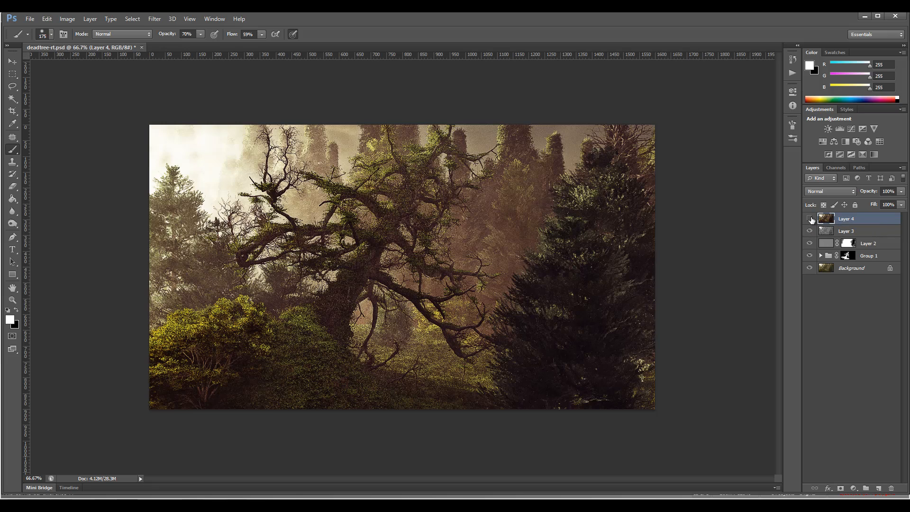
click(810, 219)
click(810, 219)
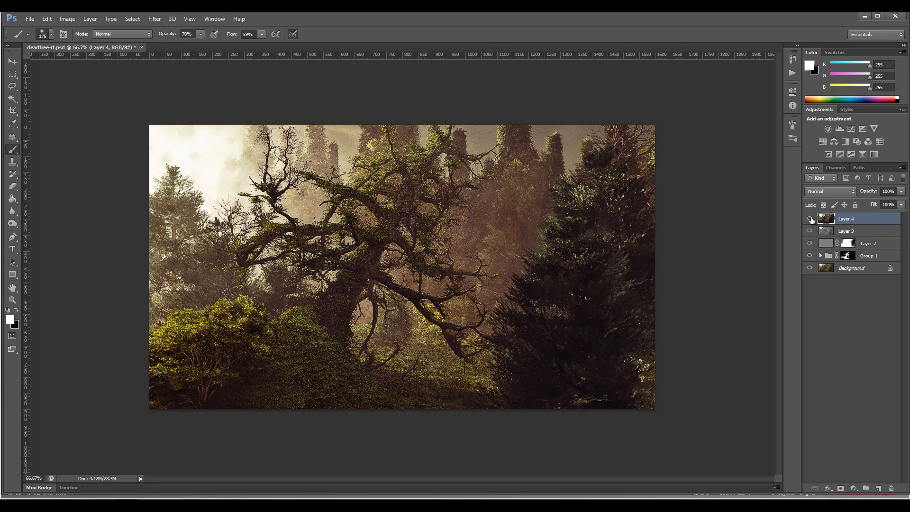
click(901, 205)
drag(865, 215, 854, 215)
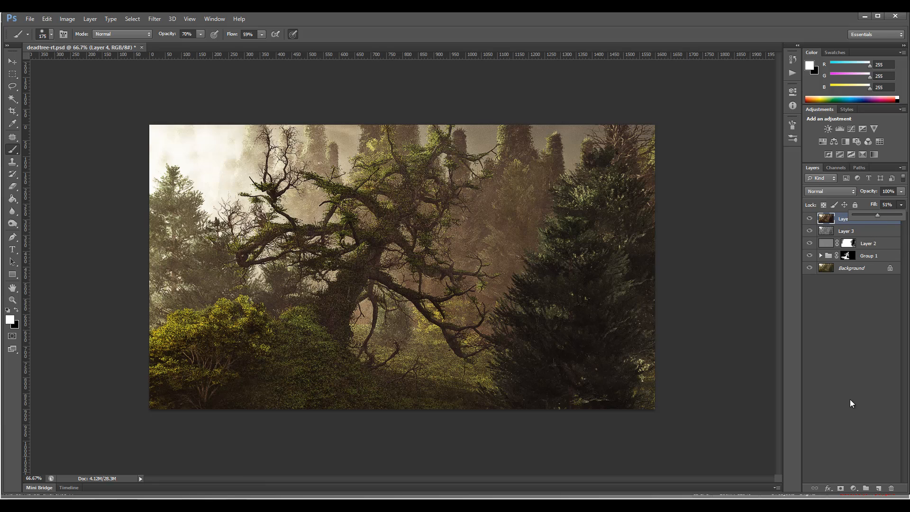
click(846, 377)
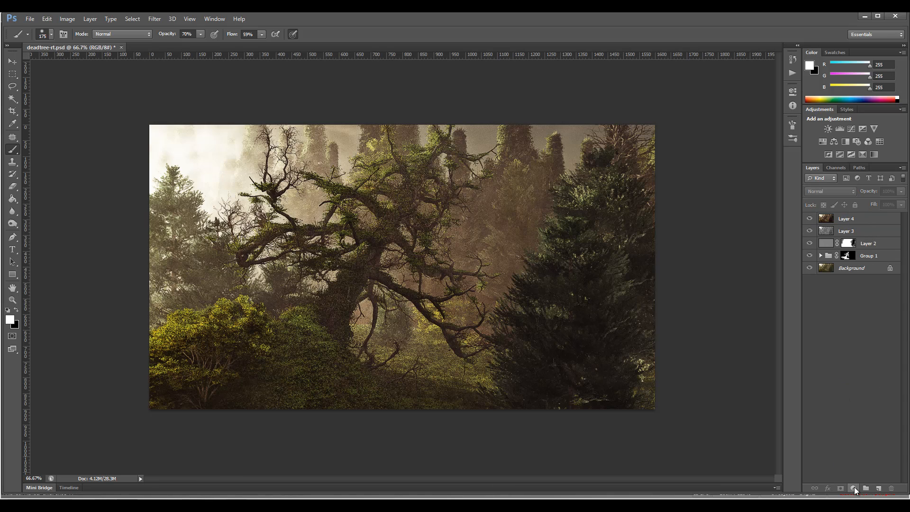
- Add a Vibrance adjustment layer above all layers and adjust its vibrance and saturation
click(853, 487)
click(852, 362)
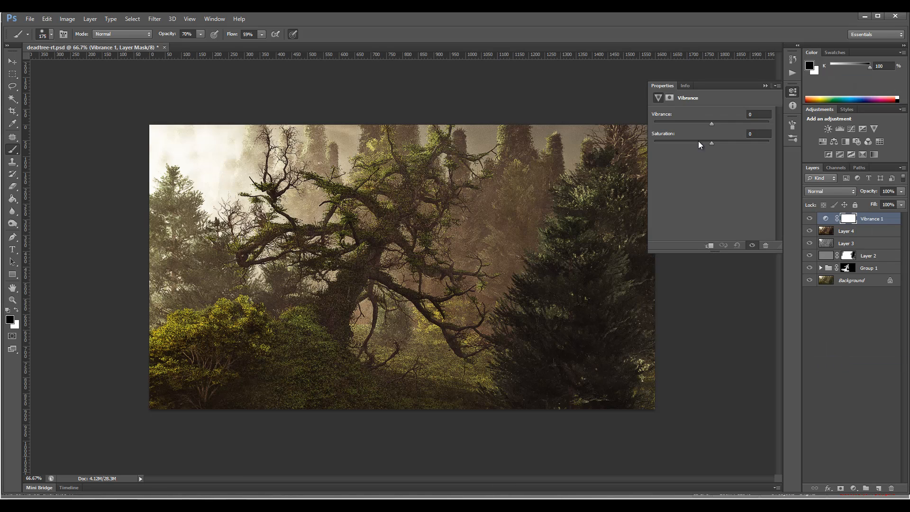
drag(760, 125, 664, 126)
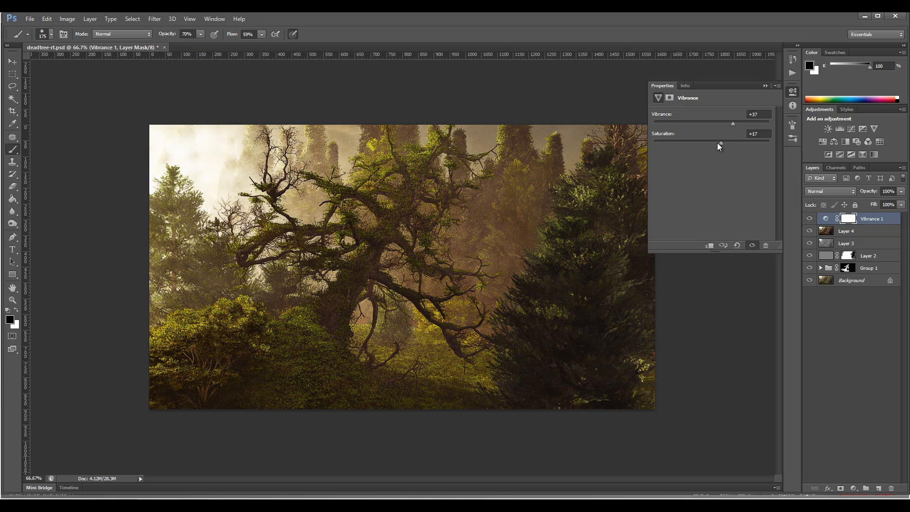
drag(713, 143, 711, 143)
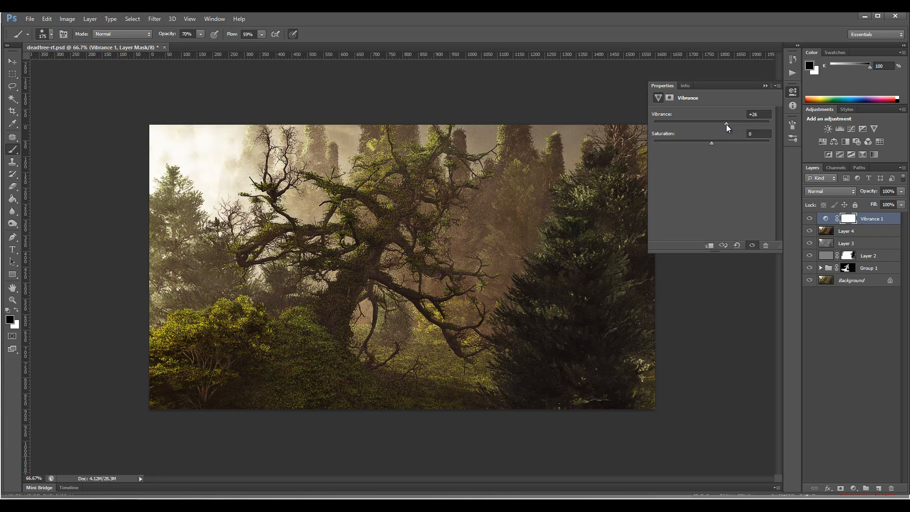
click(793, 93)
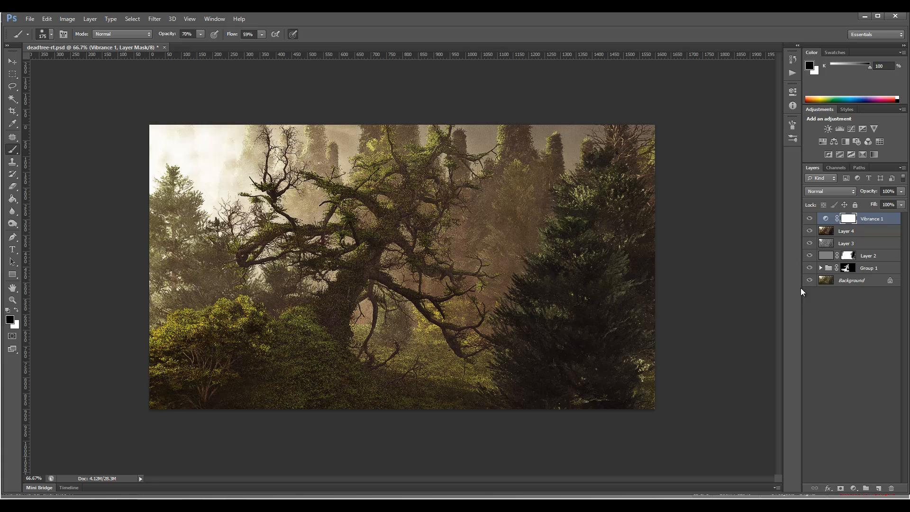
- Add a Color Balance adjustment layer and set its Shadows to Cyan–Red +3, Magenta–Green -3 and Yellow–Blue +3
click(854, 487)
click(863, 384)
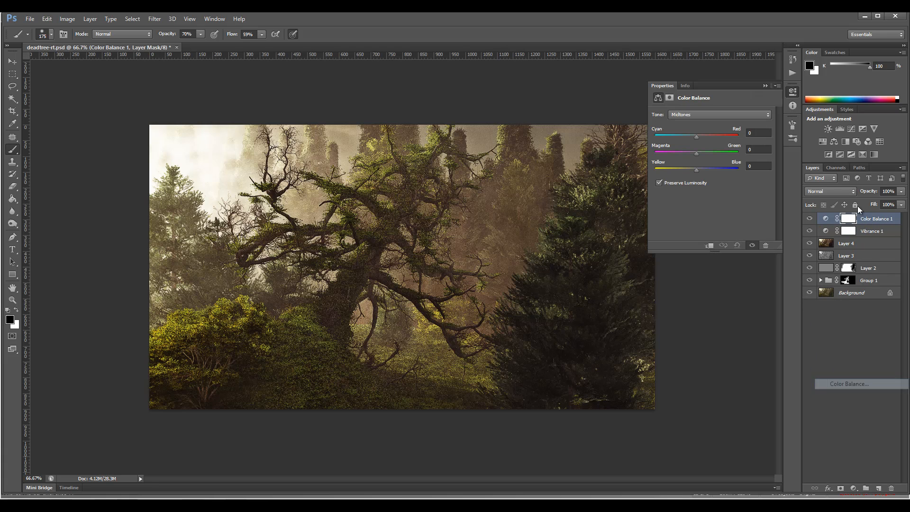
click(707, 115)
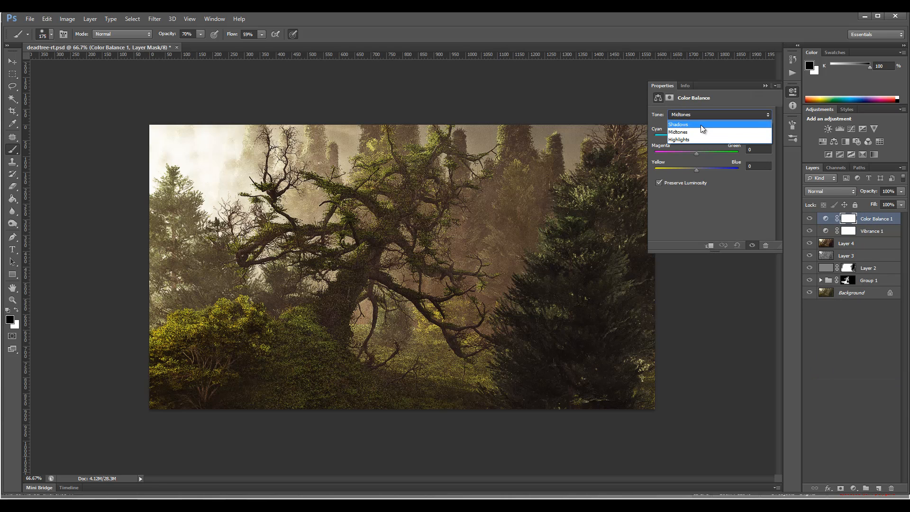
click(700, 124)
drag(697, 138, 700, 170)
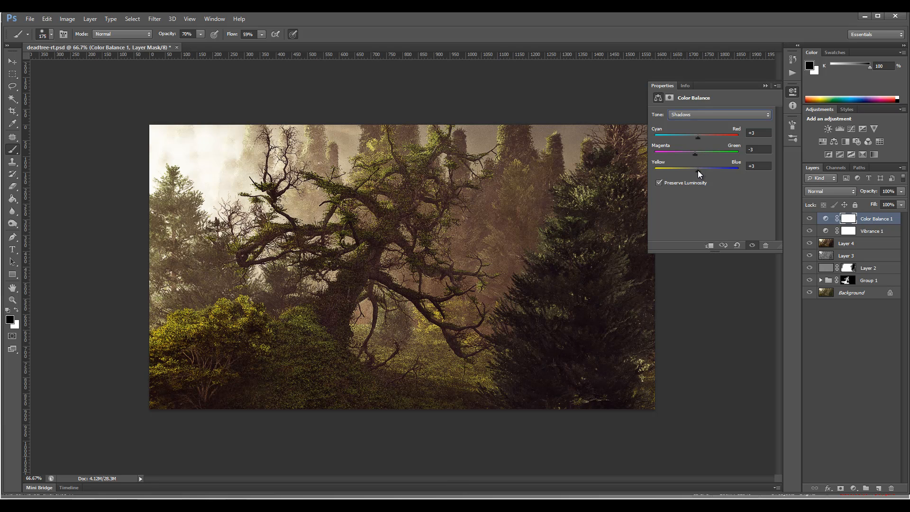
- Adjust the Color Balance Midtones, shifting Cyan–Red and setting Magenta–Green to +1
click(701, 114)
click(699, 123)
drag(695, 137, 700, 137)
- Set the Color Balance Highlights to Cyan–Red +6 with slightly more blue, and compare the image with and without the adjustment
click(692, 115)
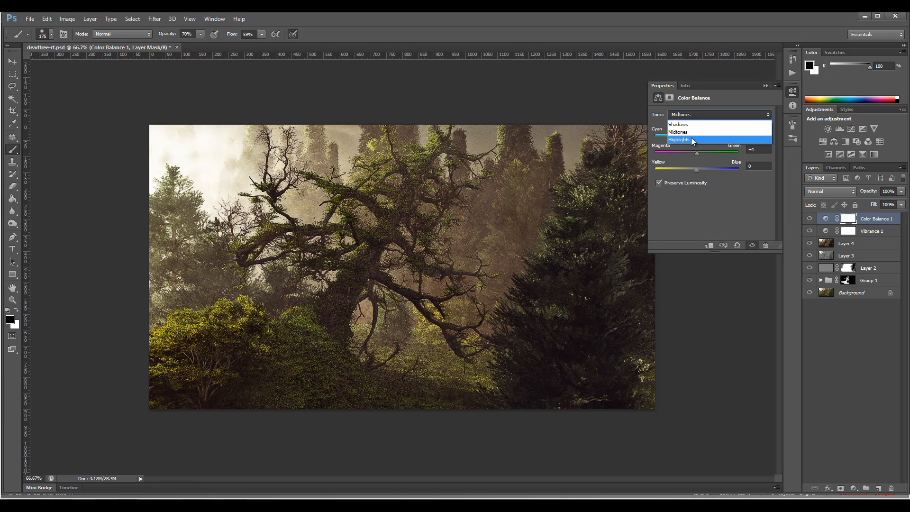
click(690, 138)
drag(692, 137, 700, 137)
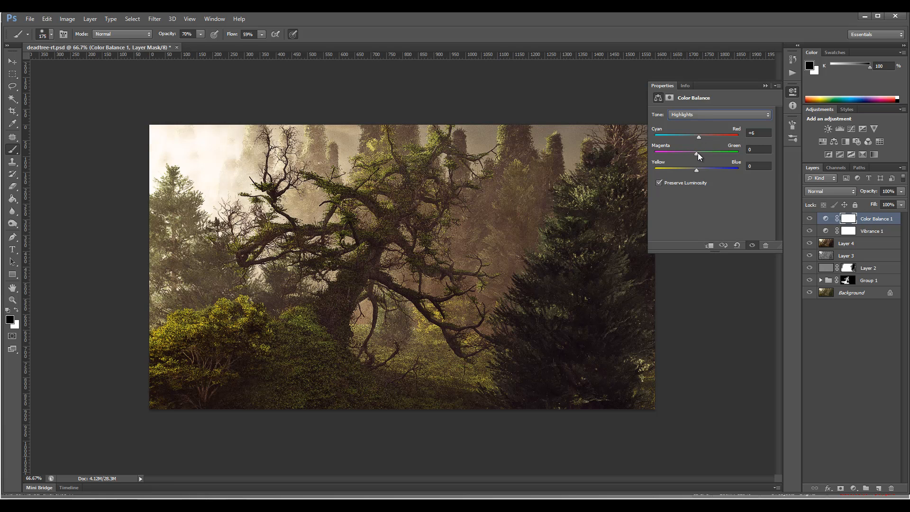
drag(696, 169, 698, 170)
click(792, 92)
click(809, 219)
click(809, 219)
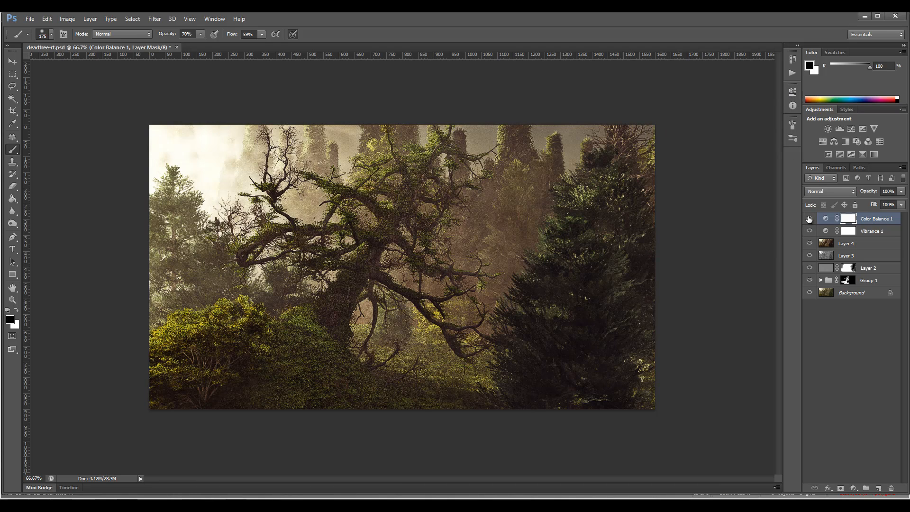
click(809, 220)
click(809, 220)
- Add a Curves adjustment layer above all layers and lower its white point fully so the whole image is black
click(853, 488)
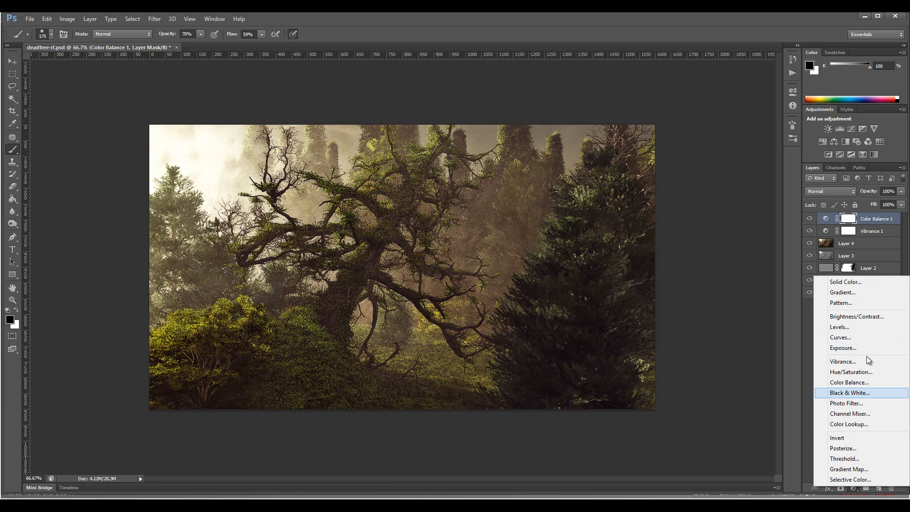
click(863, 338)
drag(767, 137, 767, 231)
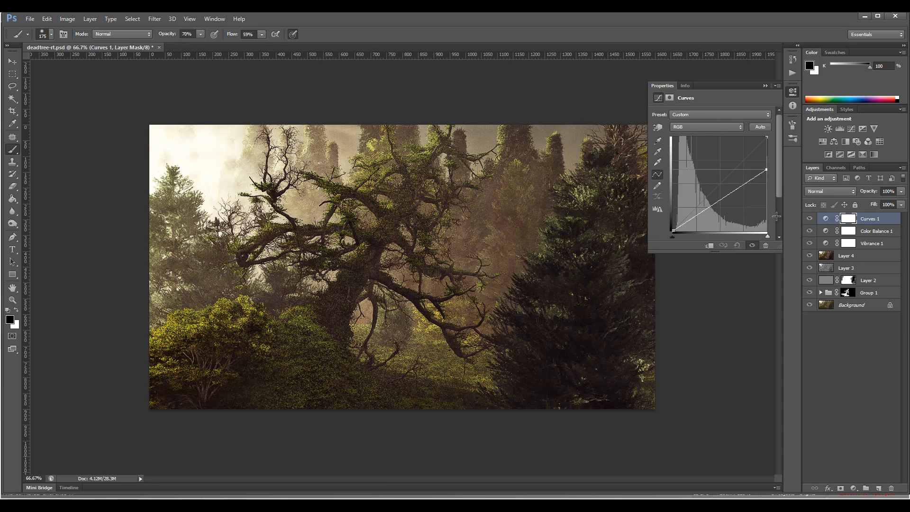
- Select a large rectangle just inside the image borders, fill it with black on the Curves mask, and deselect
click(12, 74)
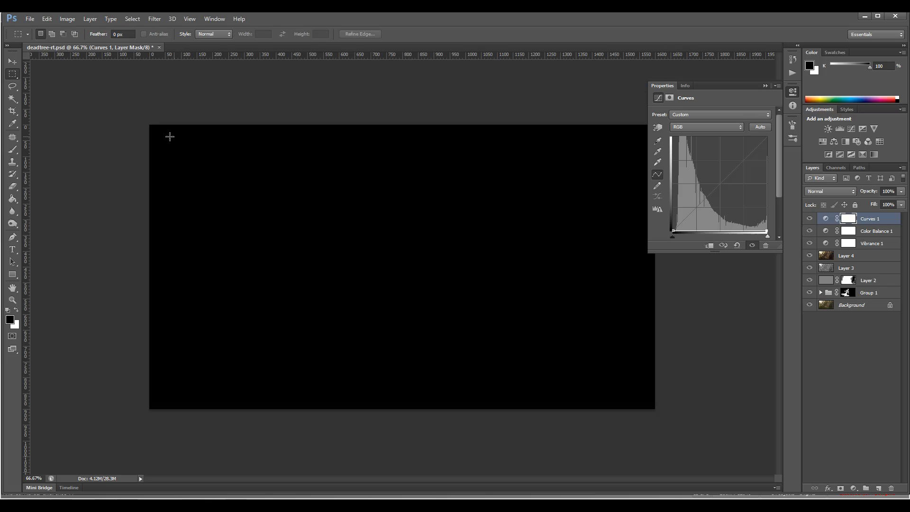
drag(162, 134, 633, 389)
click(13, 198)
click(237, 205)
key(m)
key(ctrl+d)
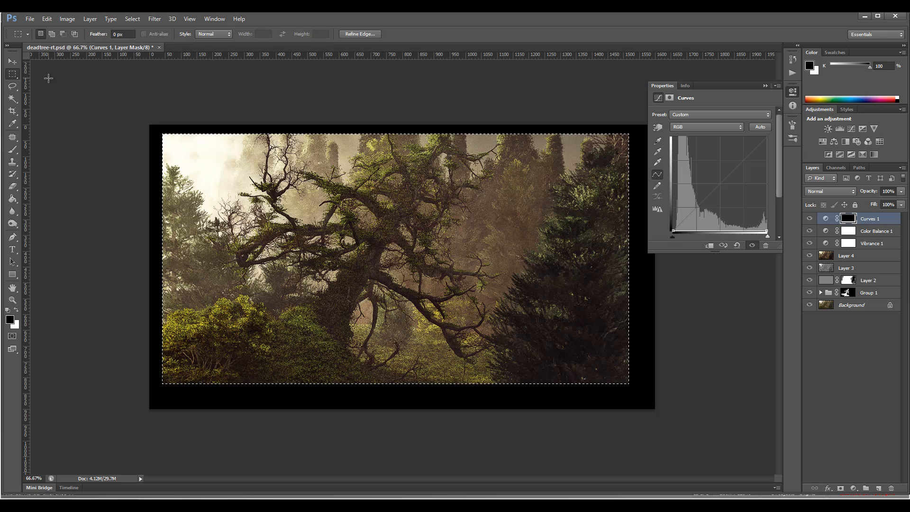
- Feather the Curves layer mask by 65.8 px and set the layer's blend mode to Soft Light
click(668, 98)
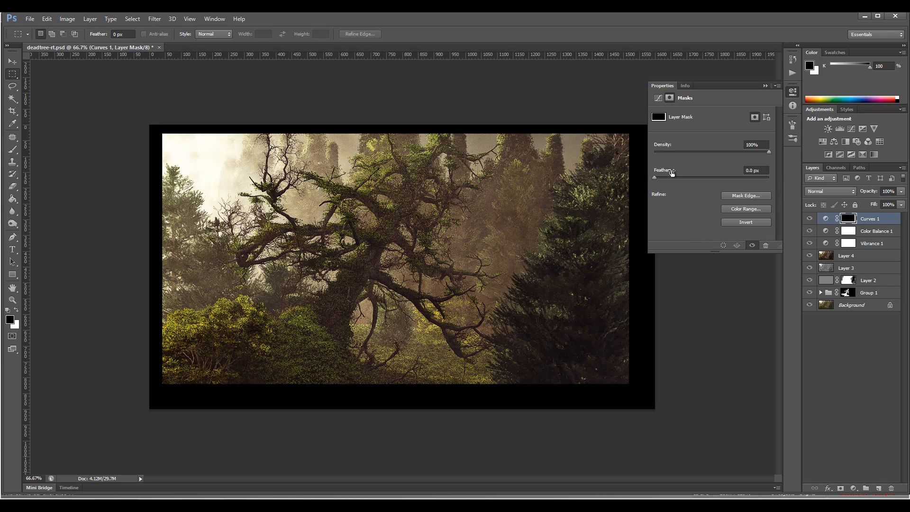
drag(674, 178, 721, 179)
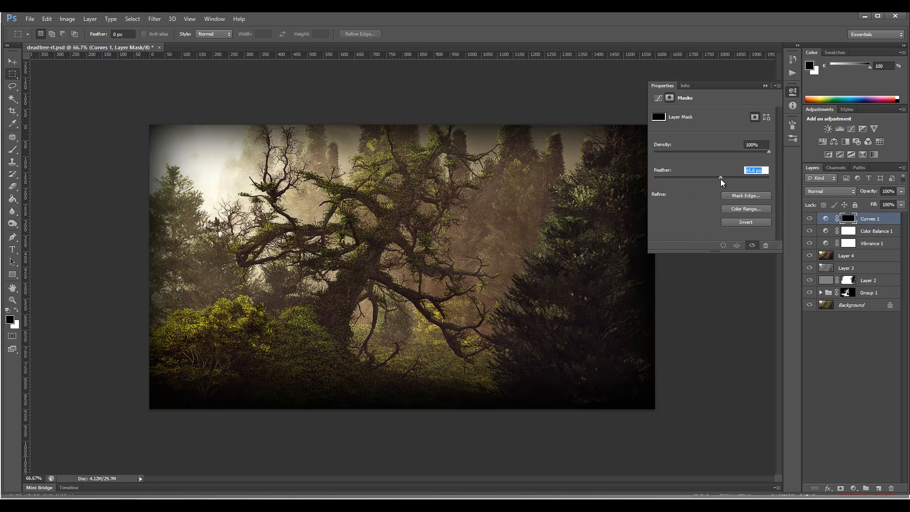
click(834, 194)
click(849, 323)
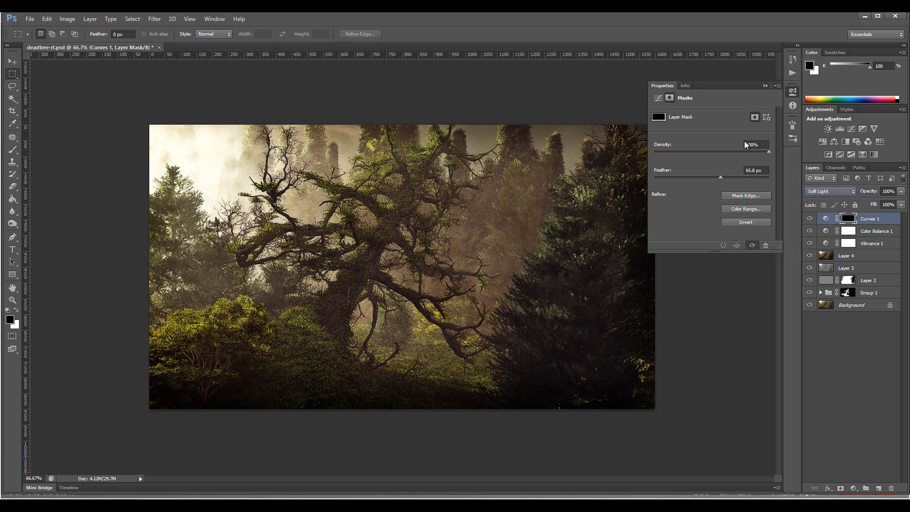
click(792, 93)
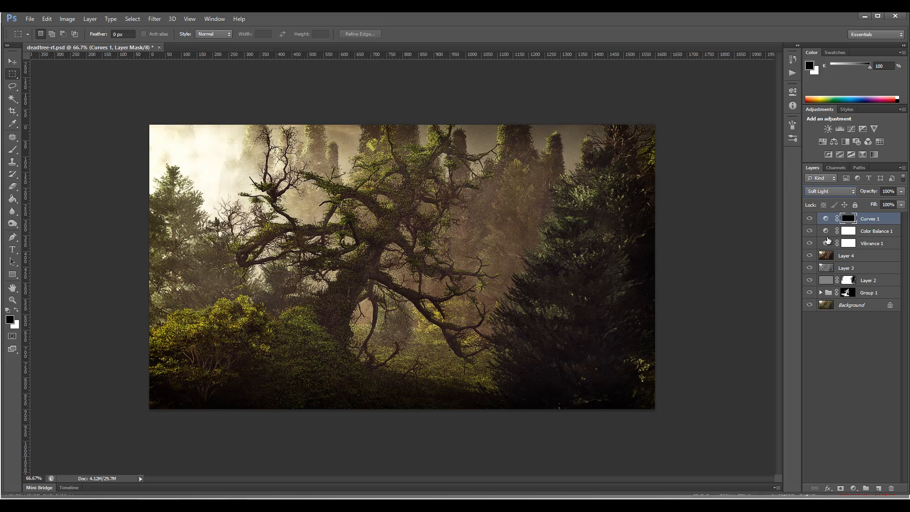
- Compare the image with and without the Curves vignette, and reduce the layer's fill to 75%
click(810, 219)
click(810, 218)
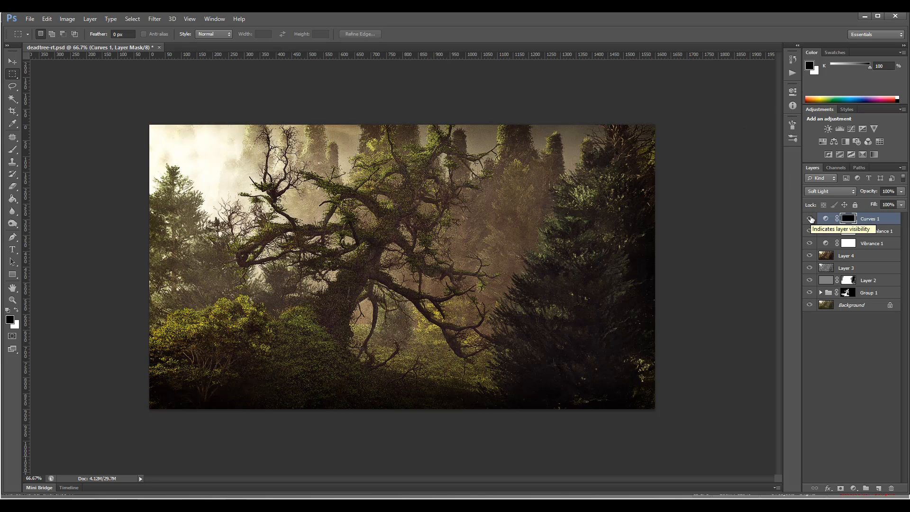
click(810, 218)
click(810, 218)
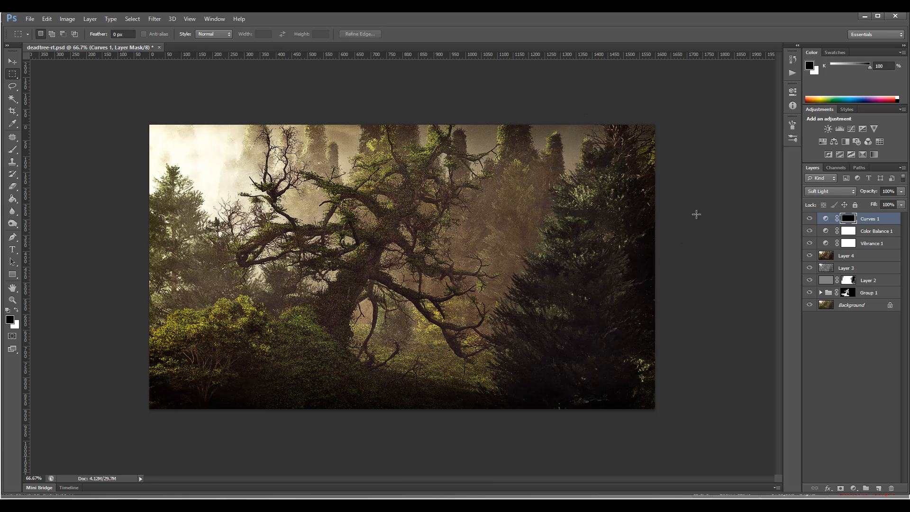
click(900, 205)
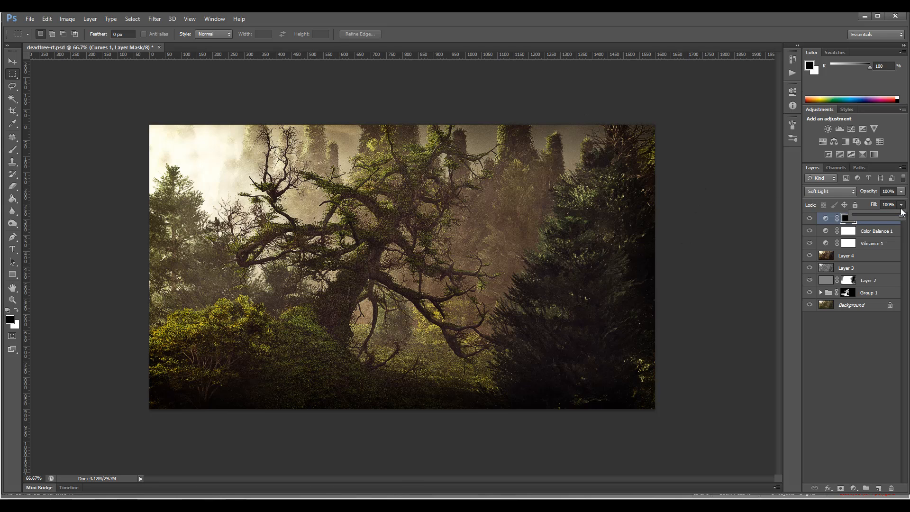
drag(901, 215, 885, 218)
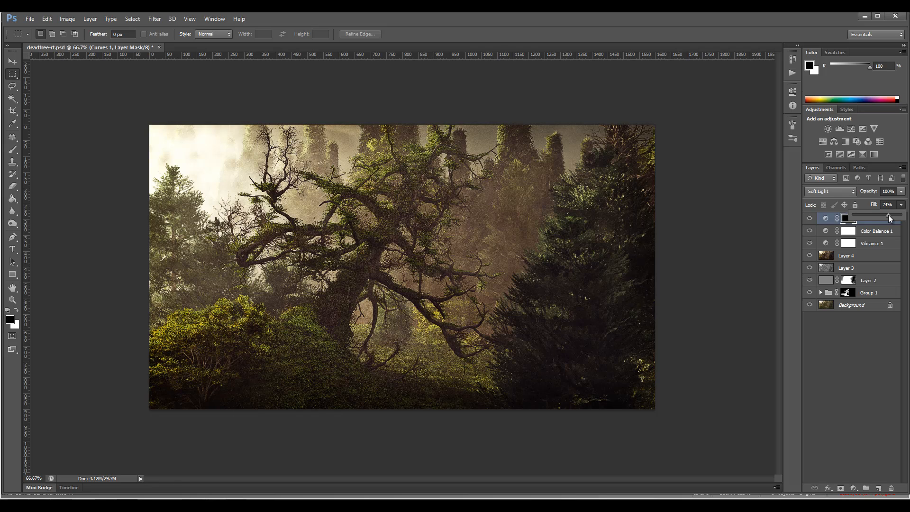
drag(889, 218, 890, 218)
- Stamp all visible layers into a new merged layer on top and set its blend mode to Screen
click(13, 299)
click(392, 242)
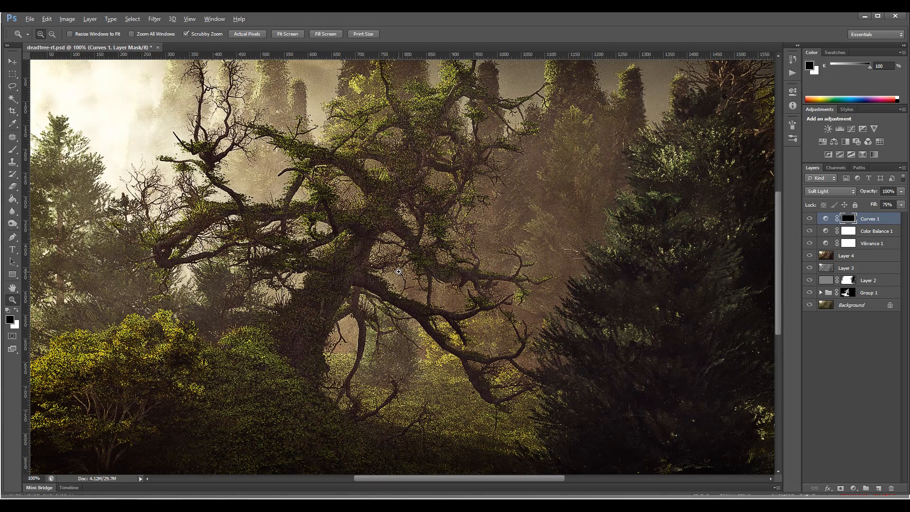
scroll(398, 272, down, 2)
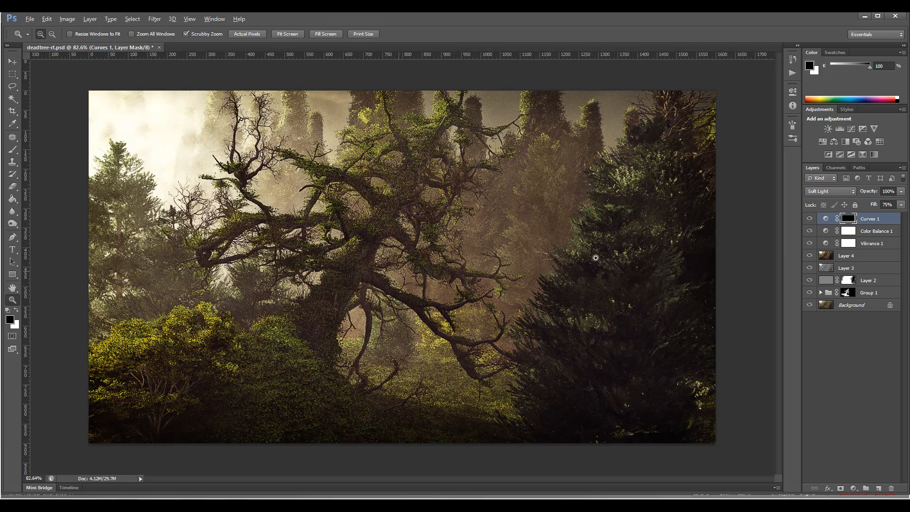
key(alt)
key(ctrl+shift+alt+e)
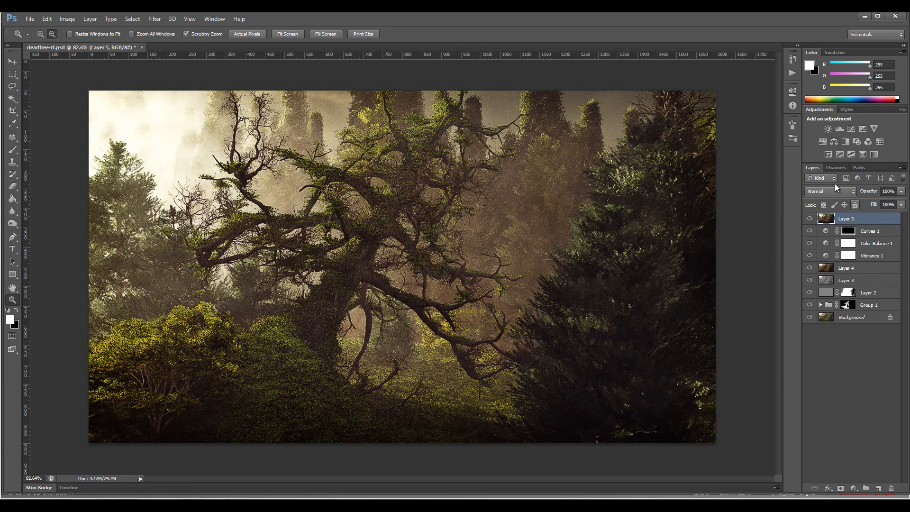
click(839, 191)
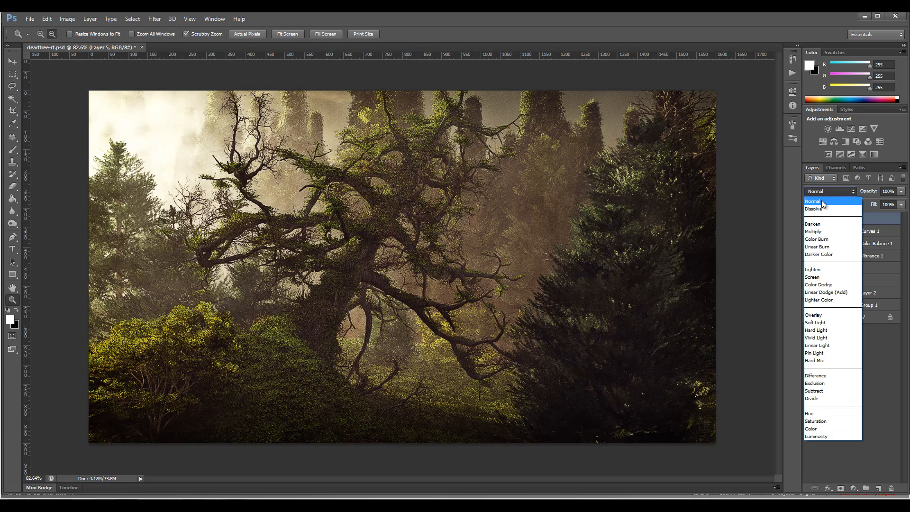
click(827, 277)
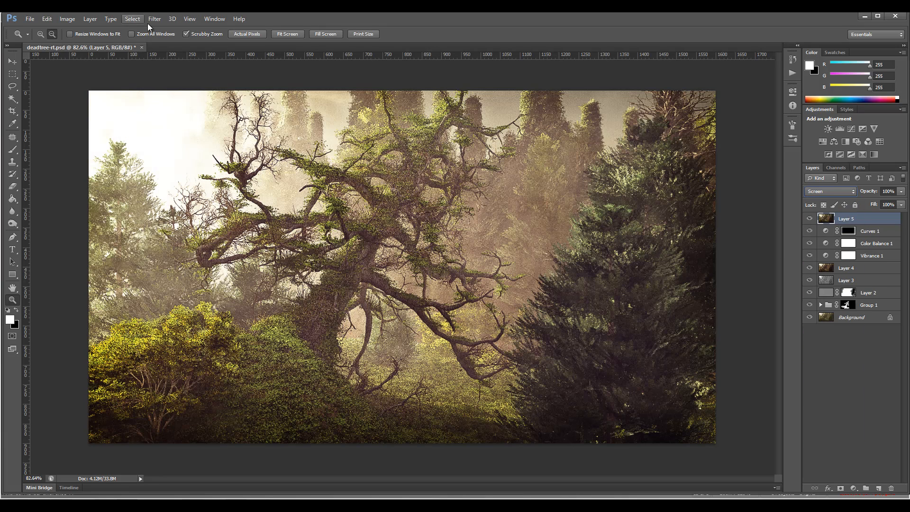
- Apply a Gaussian Blur with a 1.8-pixel radius to the merged Screen layer
click(151, 20)
mouse_move(209, 115)
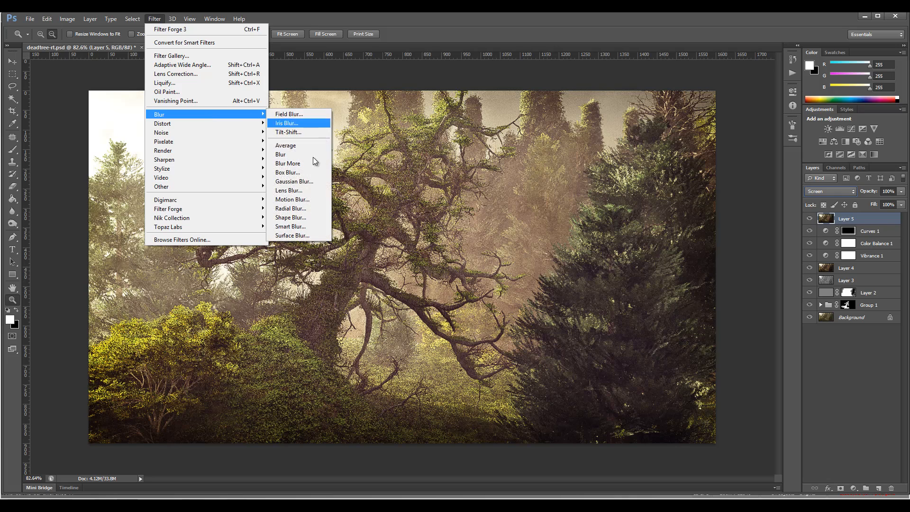
click(296, 182)
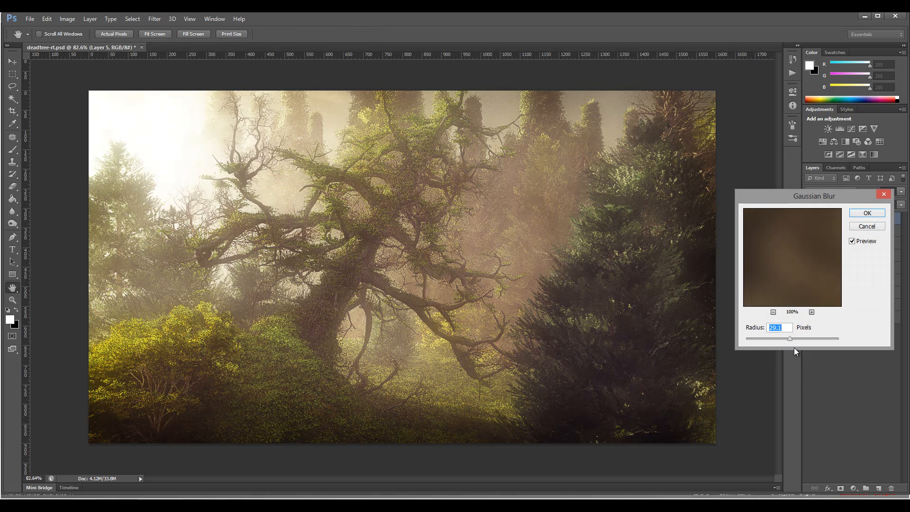
drag(774, 341, 755, 341)
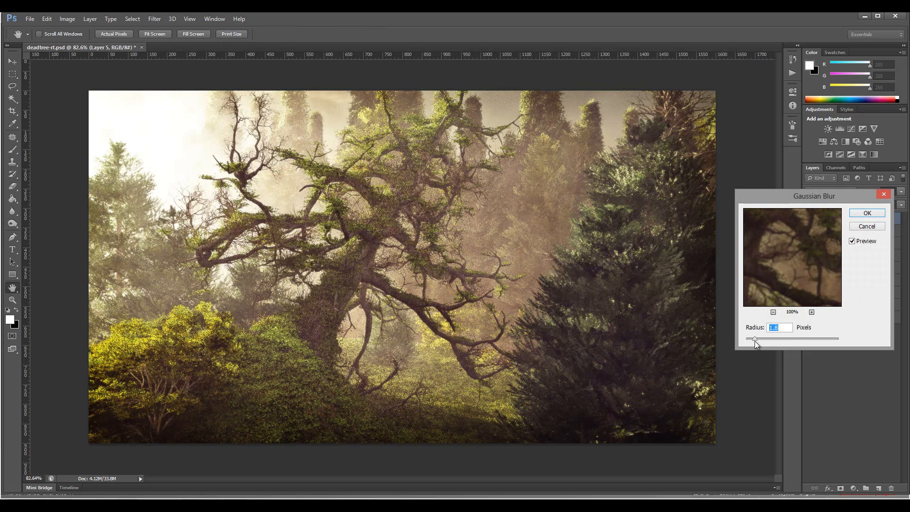
click(866, 213)
- Reduce the blurred Screen layer's fill to 37% and check the whole image
drag(901, 204, 866, 215)
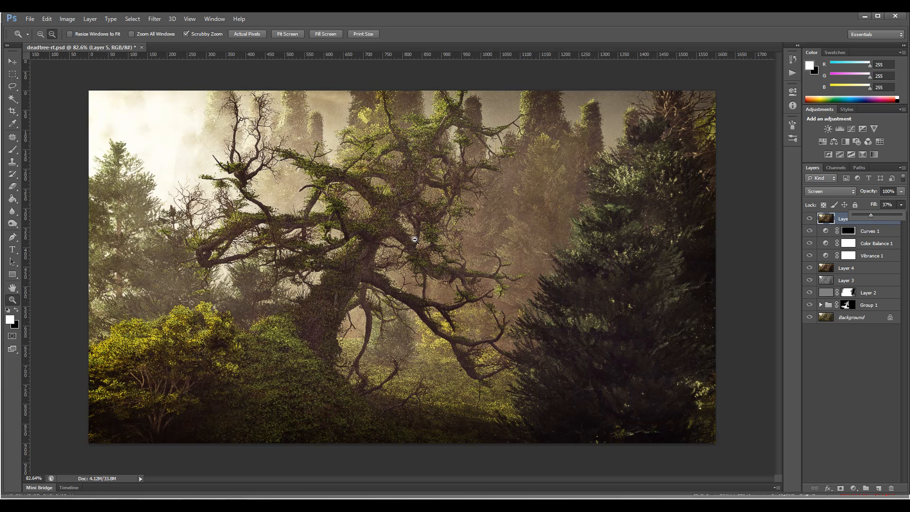
click(12, 62)
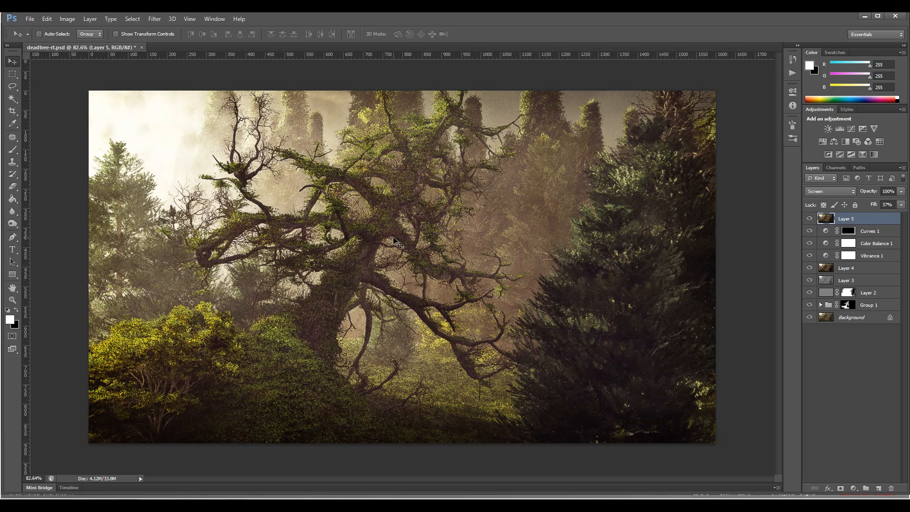
alt+scroll(394, 241, down, 1)
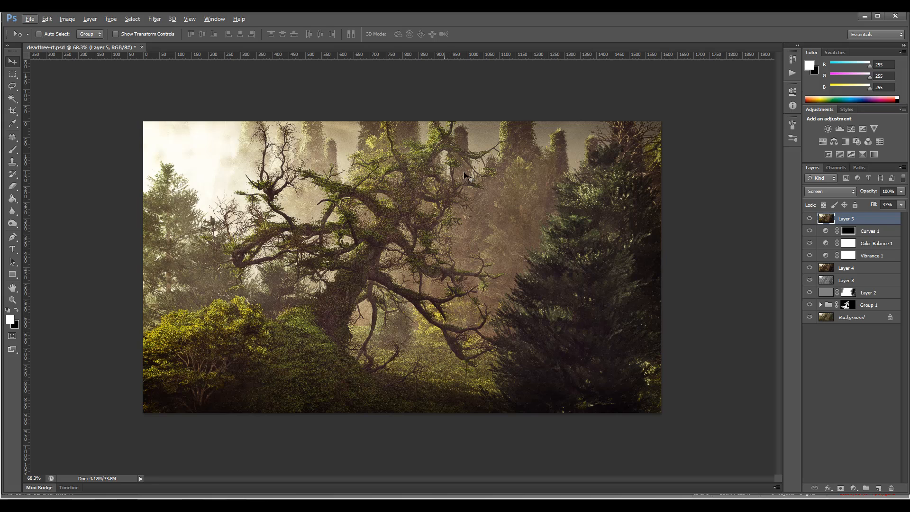